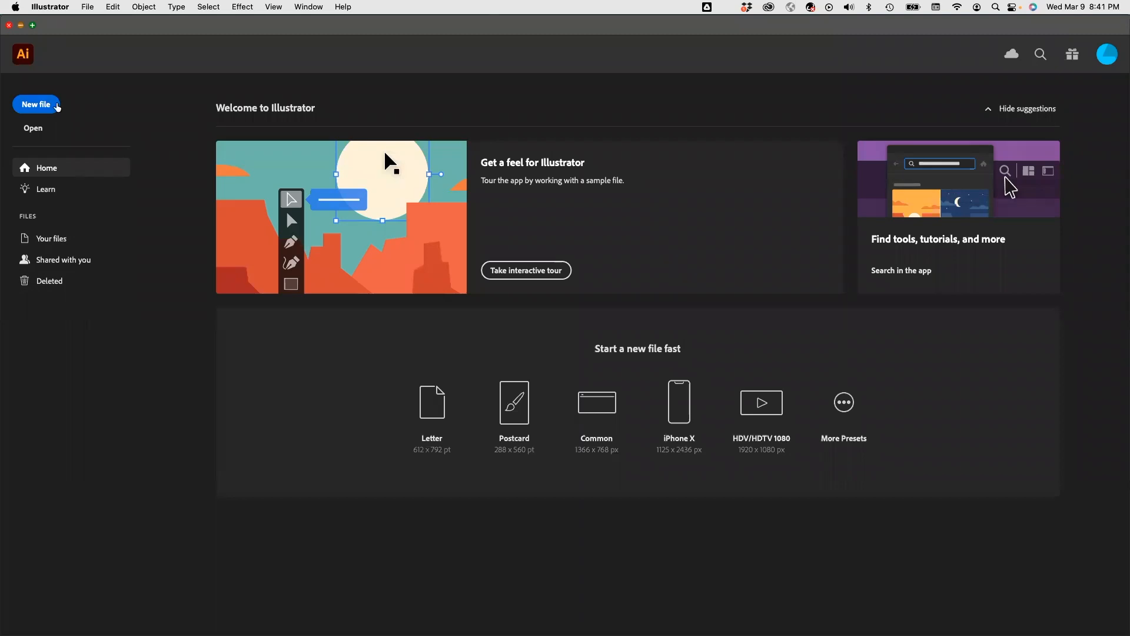
Create a new print document from the A4 preset
{"action": "left_click", "coordinate": [37, 108]}
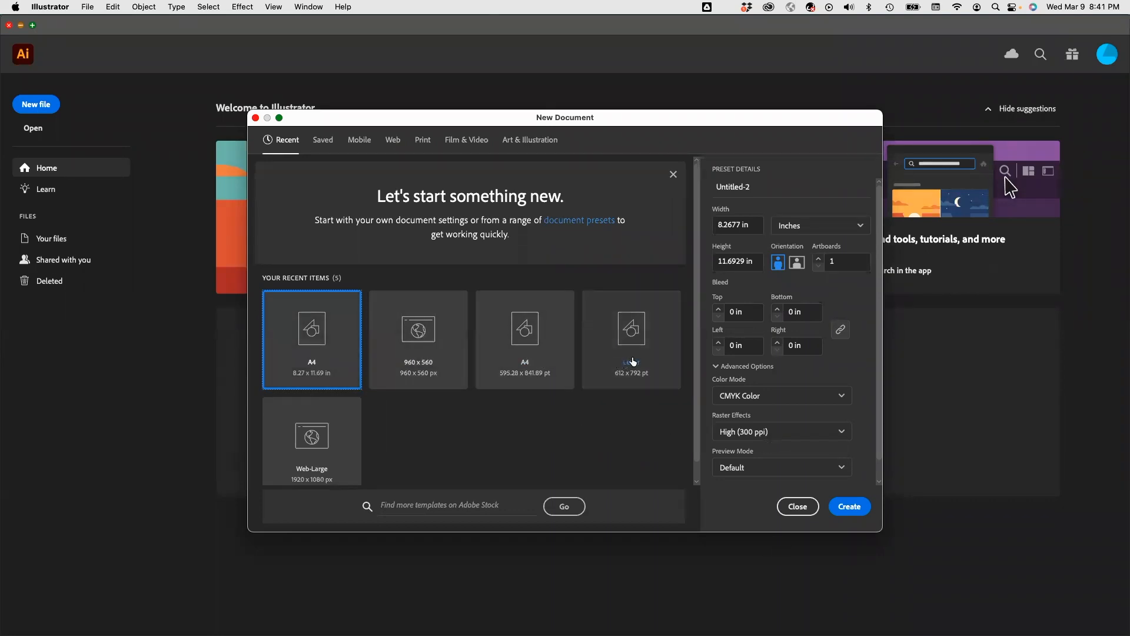
{"action": "left_click", "coordinate": [428, 144]}
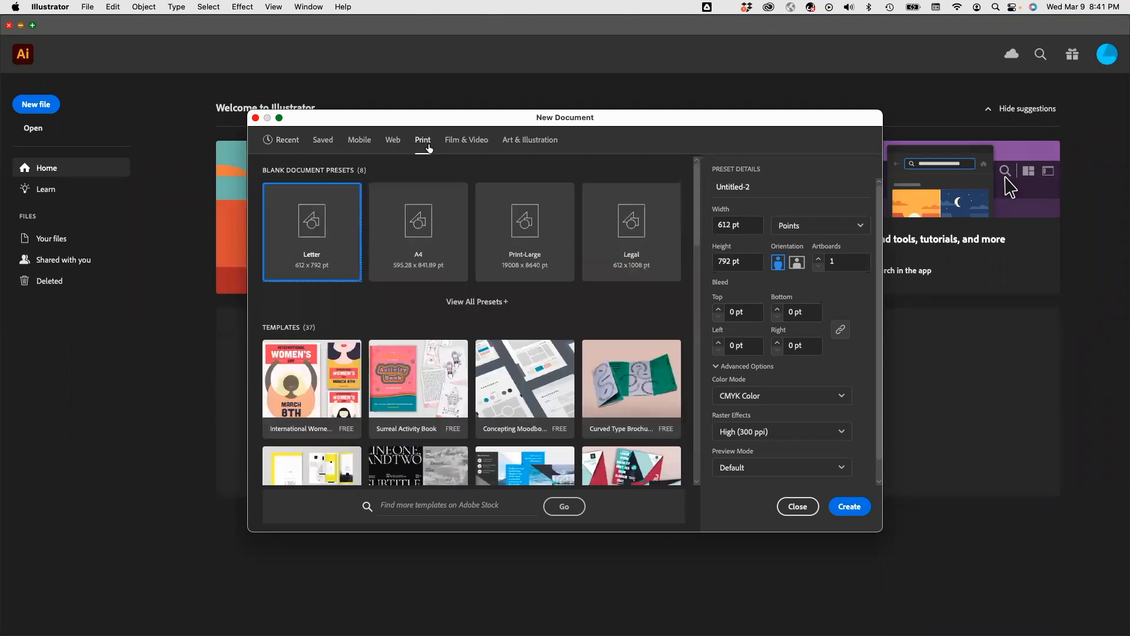
{"action": "left_click", "coordinate": [424, 218]}
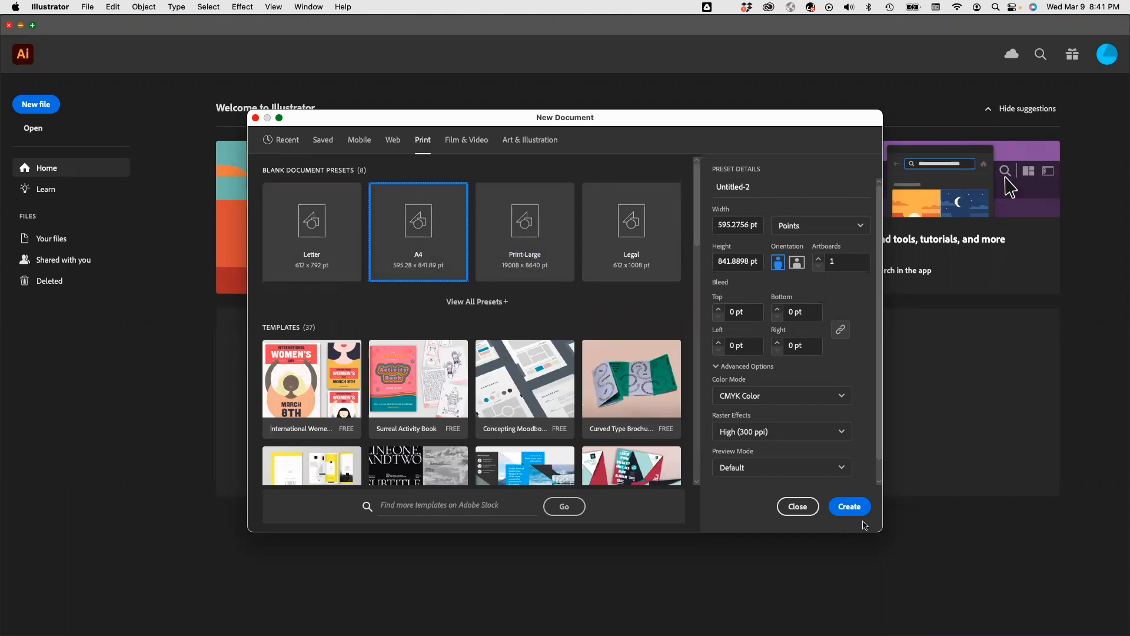
{"action": "left_click", "coordinate": [849, 507]}
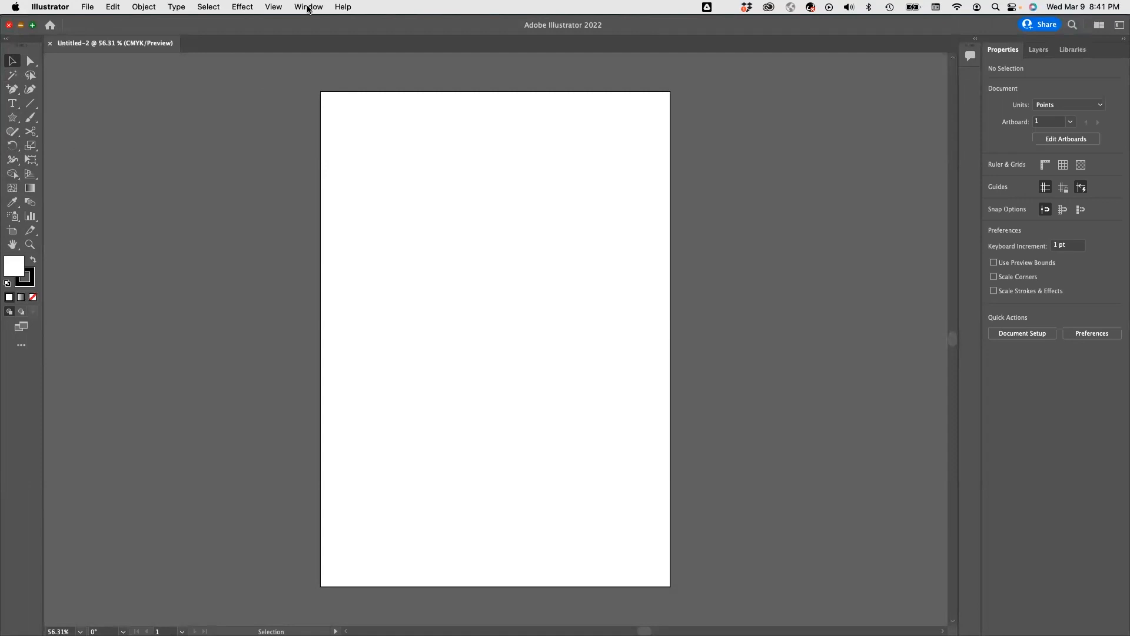
Switch the workspace to Essentials Classic
{"action": "left_click", "coordinate": [307, 8]}
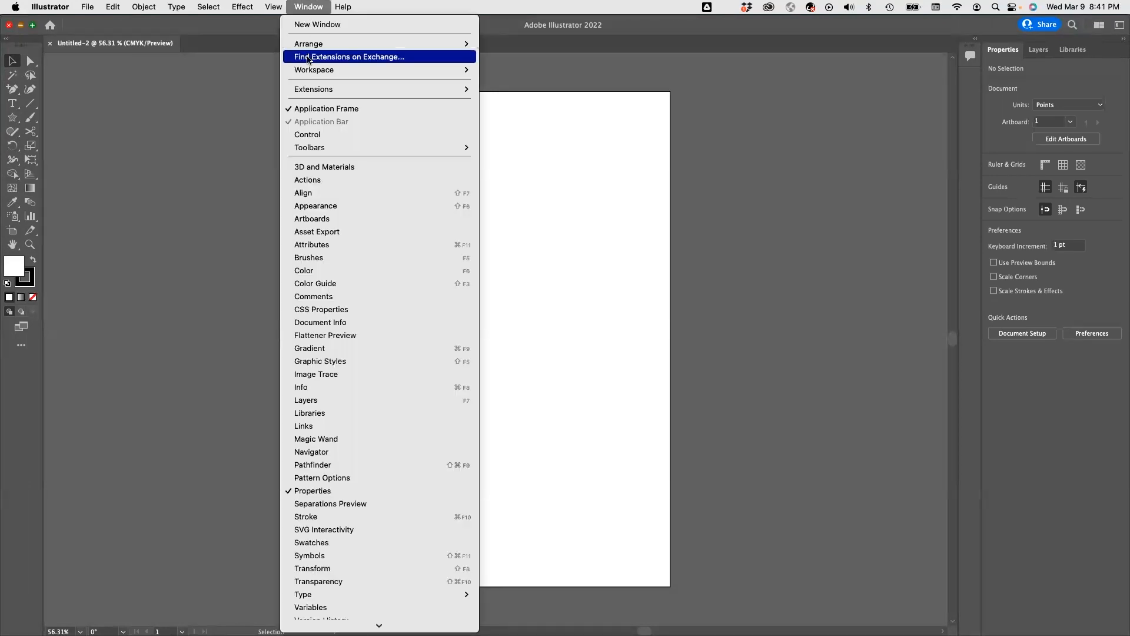
{"action": "mouse_move", "coordinate": [312, 72]}
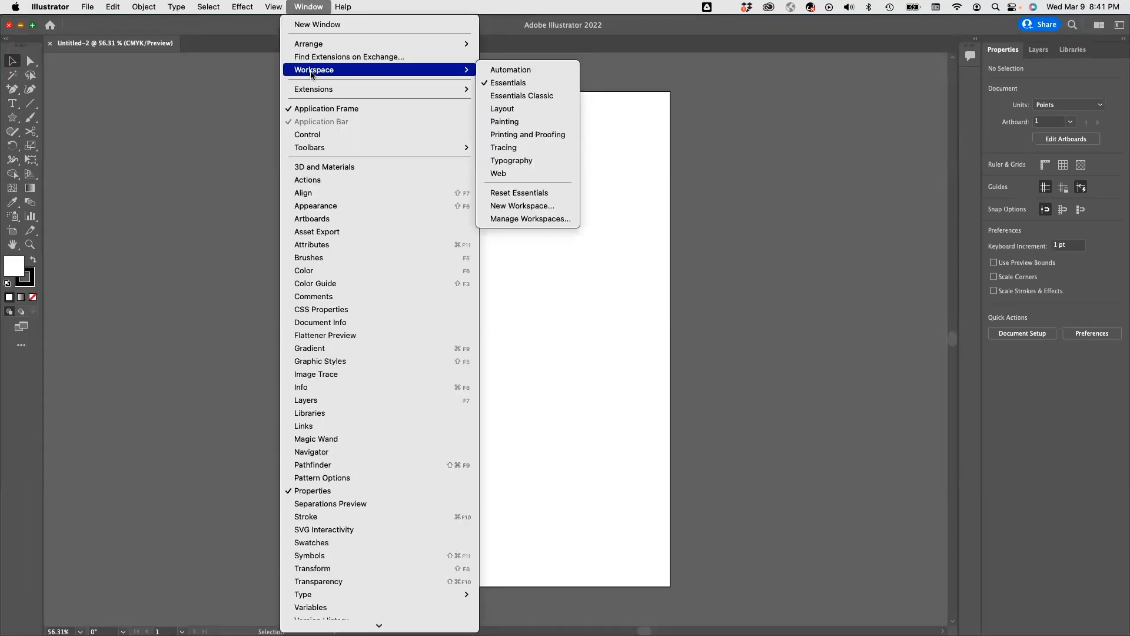
{"action": "left_click", "coordinate": [533, 97]}
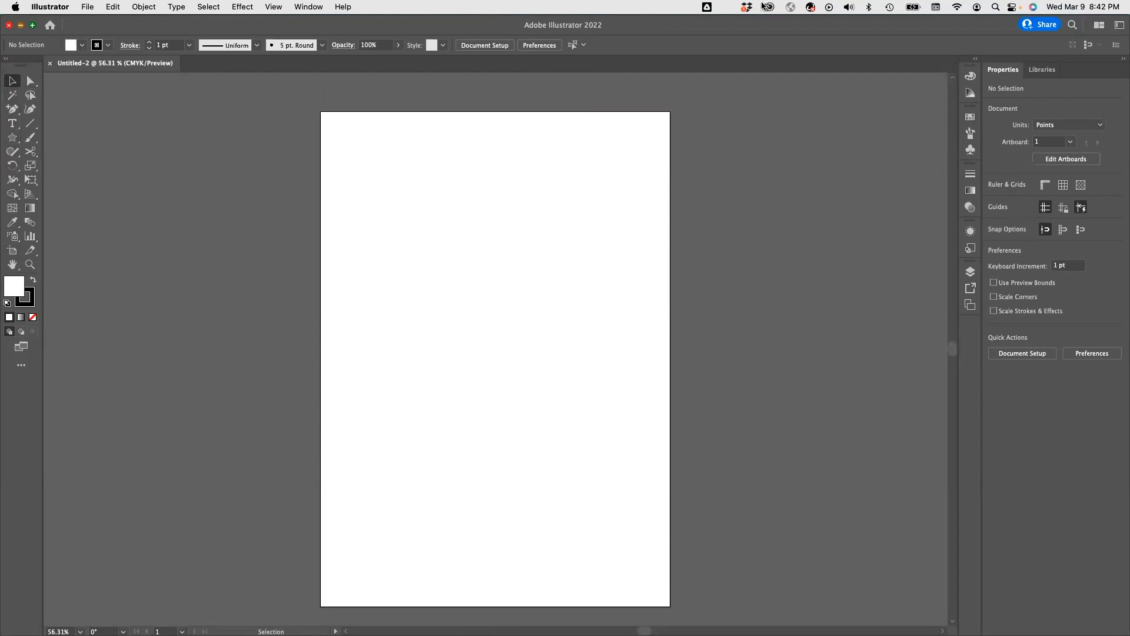
Show the Layers panel and place it as a floating panel over the lower part of the Properties panel
{"action": "left_click", "coordinate": [309, 8]}
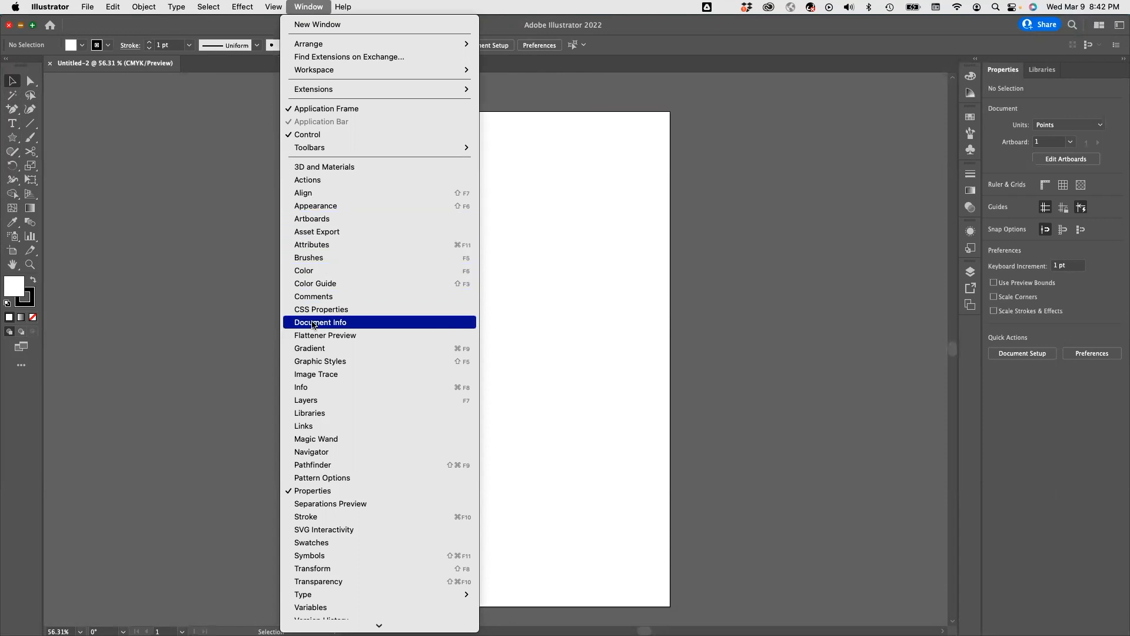
{"action": "left_click", "coordinate": [311, 400]}
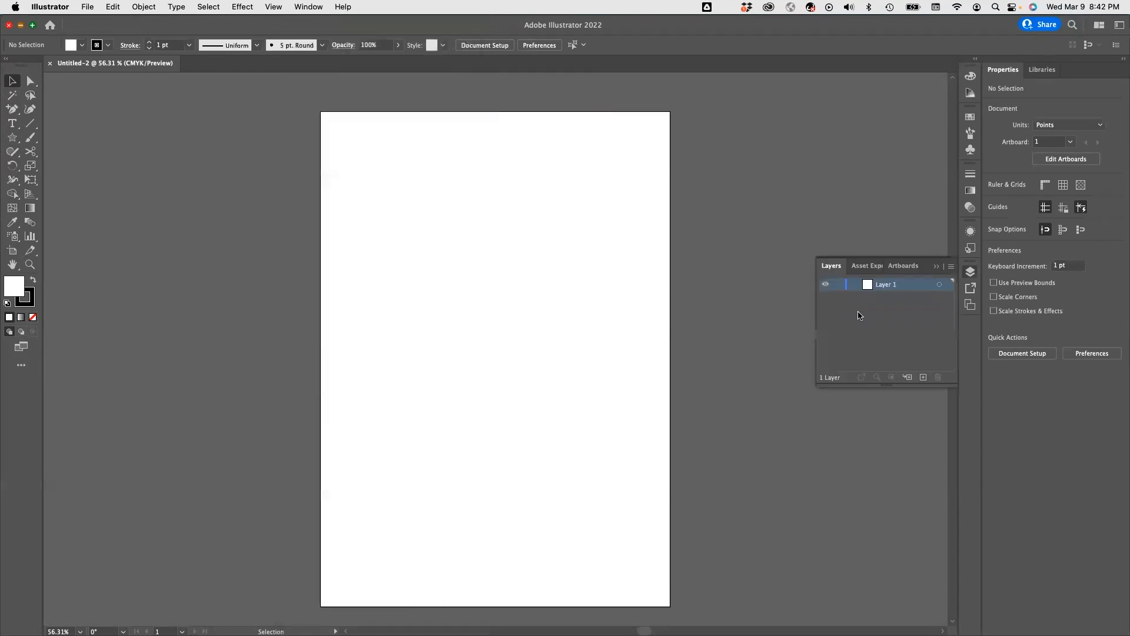
{"action": "left_click_drag", "start_coordinate": [938, 265], "coordinate": [1098, 375]}
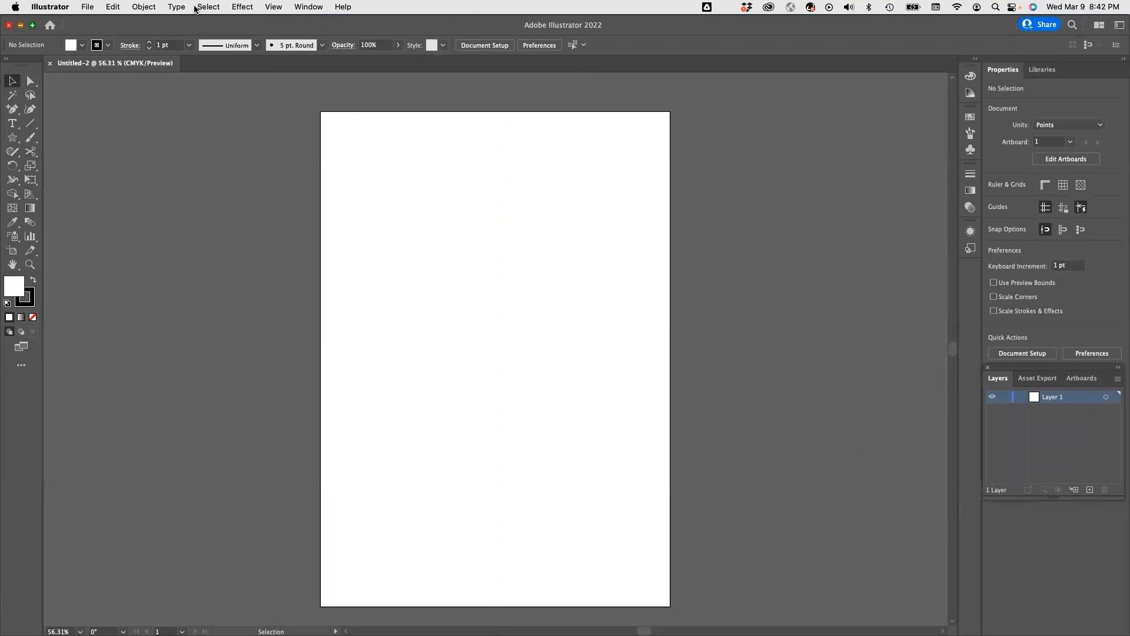
{"action": "left_click", "coordinate": [310, 7]}
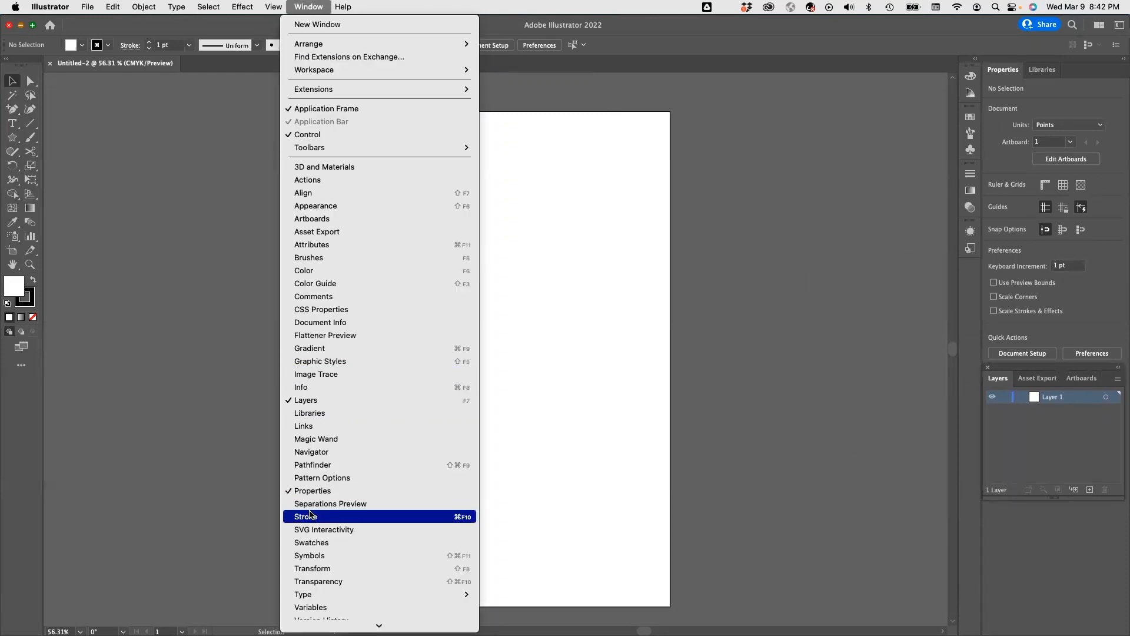
{"action": "scroll", "coordinate": [314, 510], "scroll_direction": "down", "scroll_amount": 3}
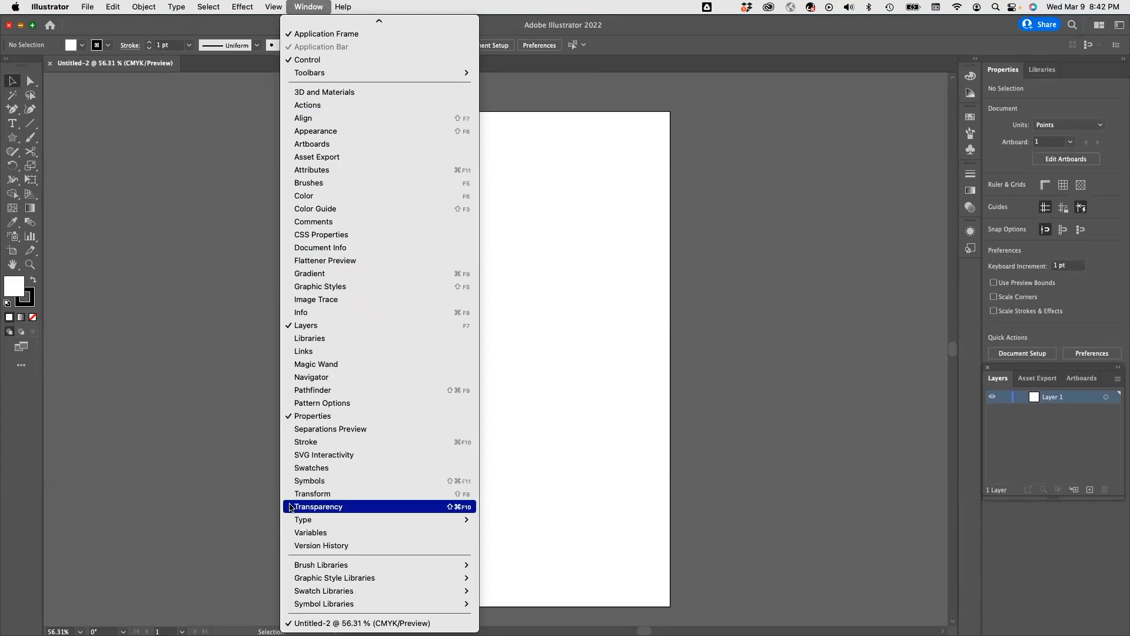
{"action": "left_click", "coordinate": [311, 7]}
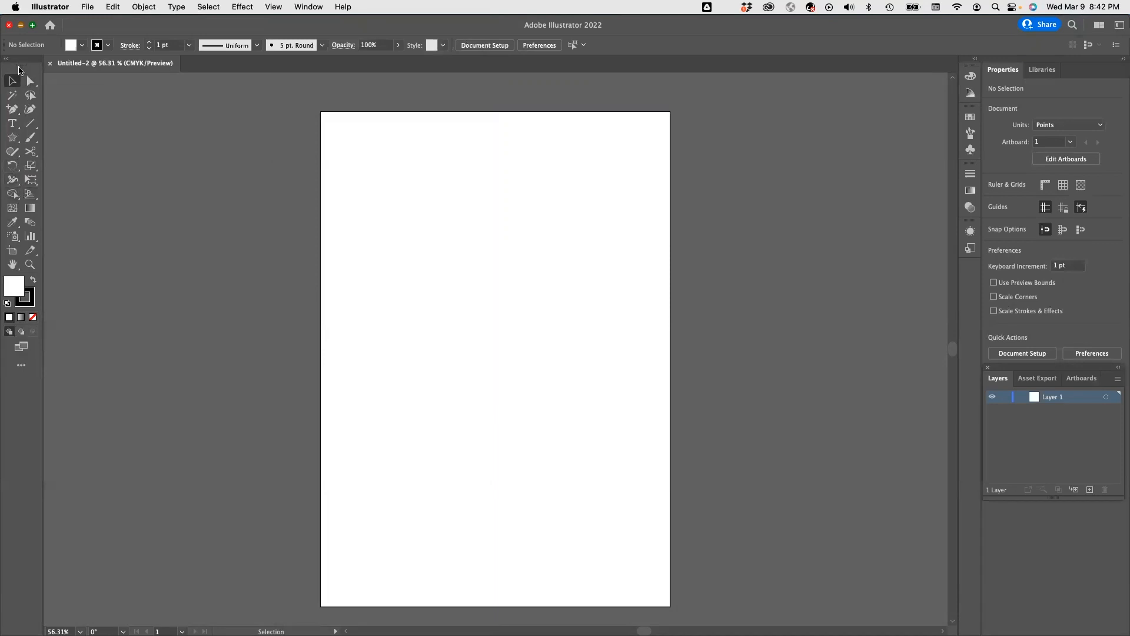
Collapse the toolbar to a single column and restore it to two columns
{"action": "left_click", "coordinate": [7, 60]}
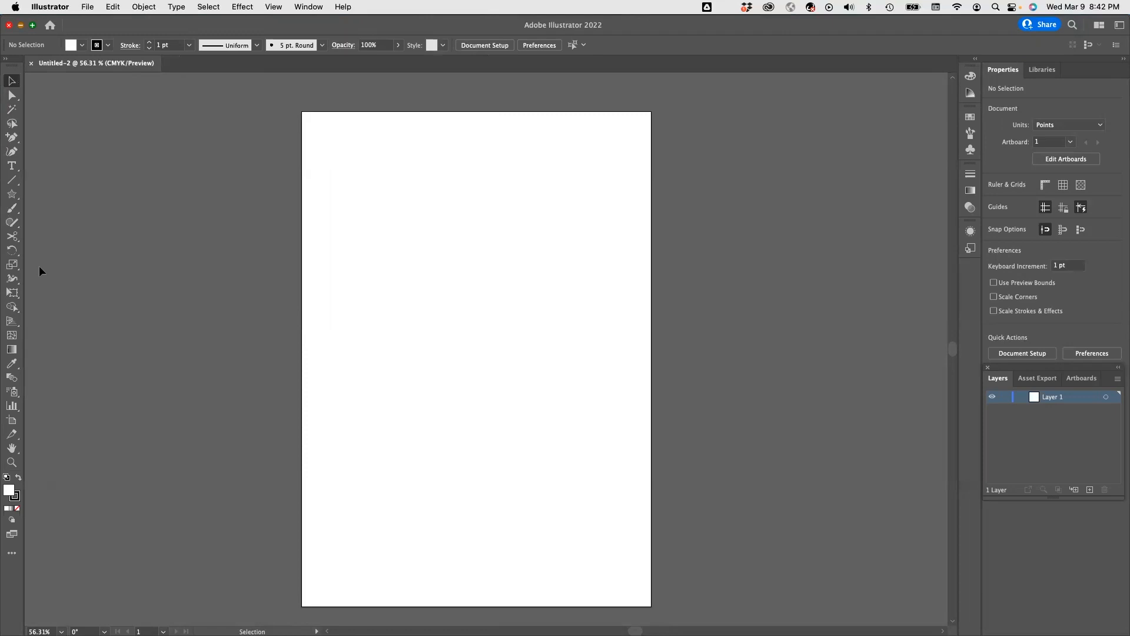
{"action": "left_click", "coordinate": [8, 60]}
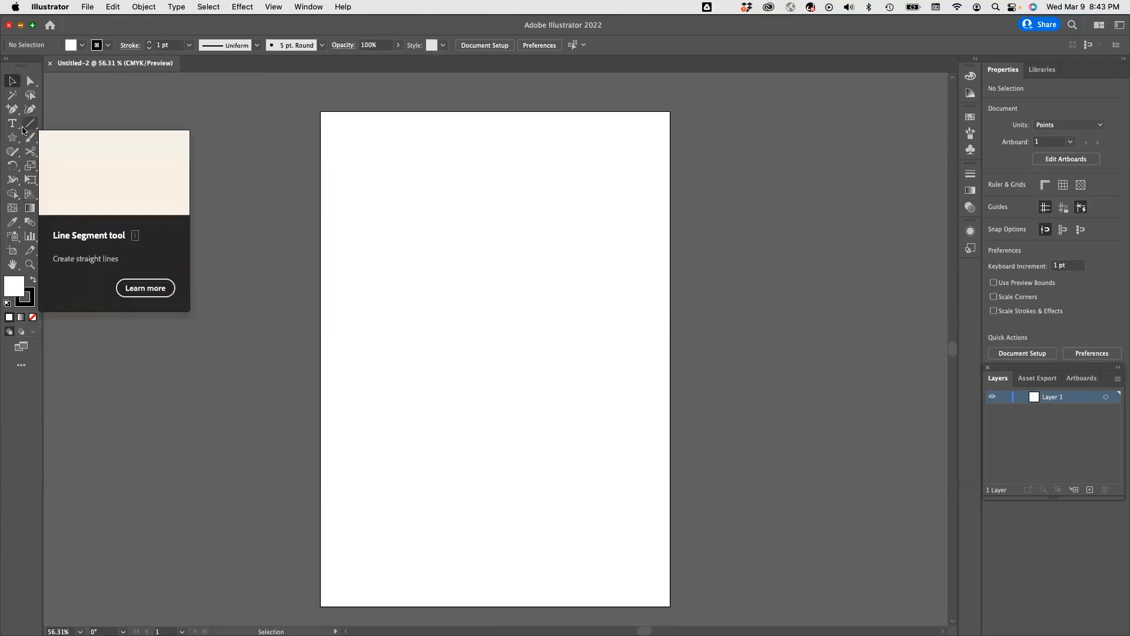
Draw a rectangle about 394 pt wide and 208 pt high in the upper half of the artboard with the Rectangle tool
{"action": "left_click_drag", "start_coordinate": [13, 138], "coordinate": [76, 140]}
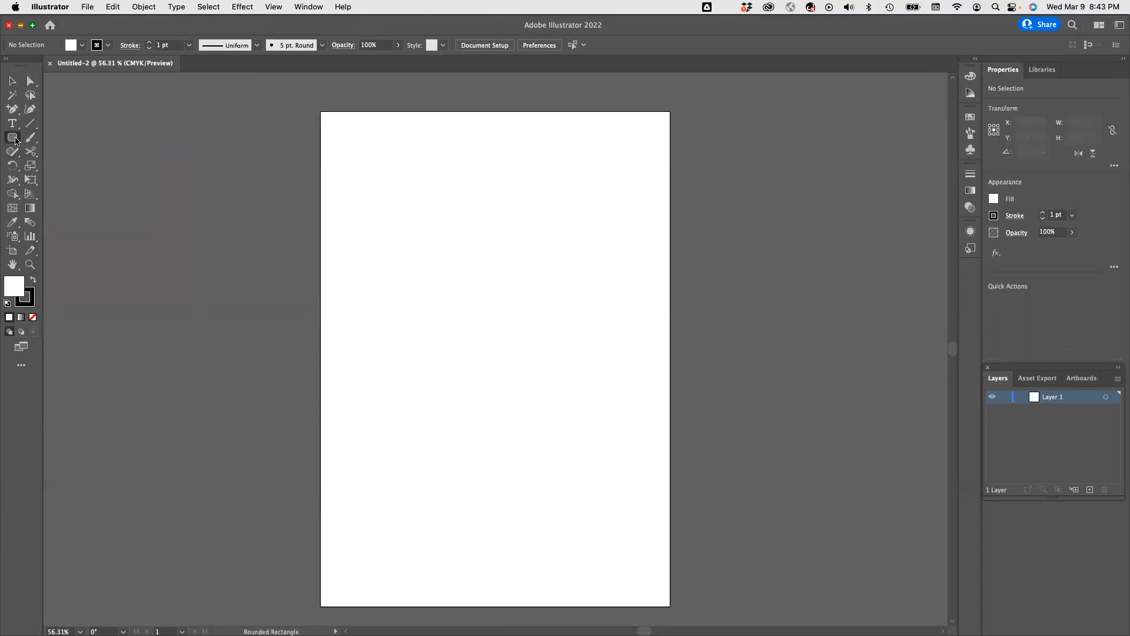
{"action": "left_click", "coordinate": [18, 143]}
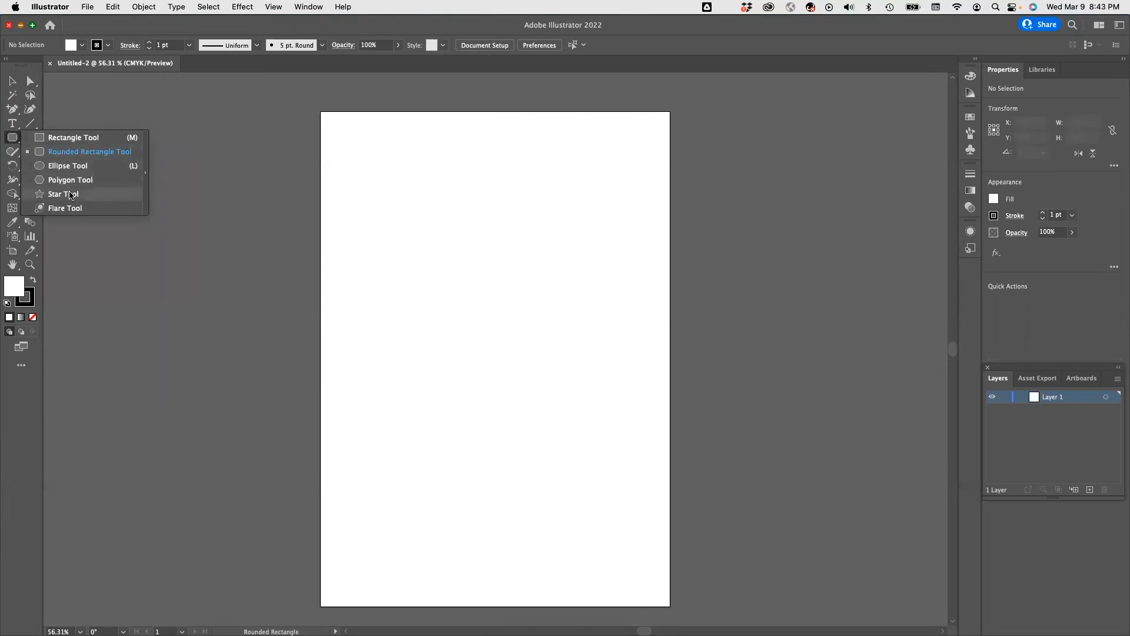
{"action": "left_click", "coordinate": [64, 138]}
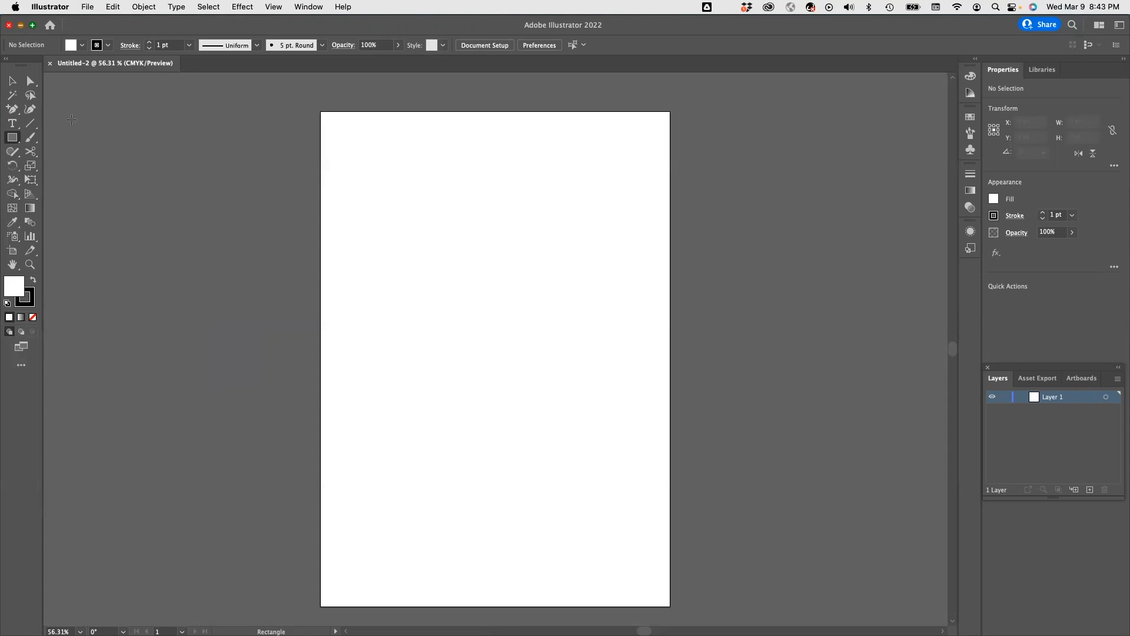
{"action": "mouse_move", "coordinate": [368, 194]}
{"action": "left_mouse_down"}
{"action": "mouse_move", "coordinate": [451, 313]}
{"action": "mouse_move", "coordinate": [601, 316]}
{"action": "left_mouse_up"}
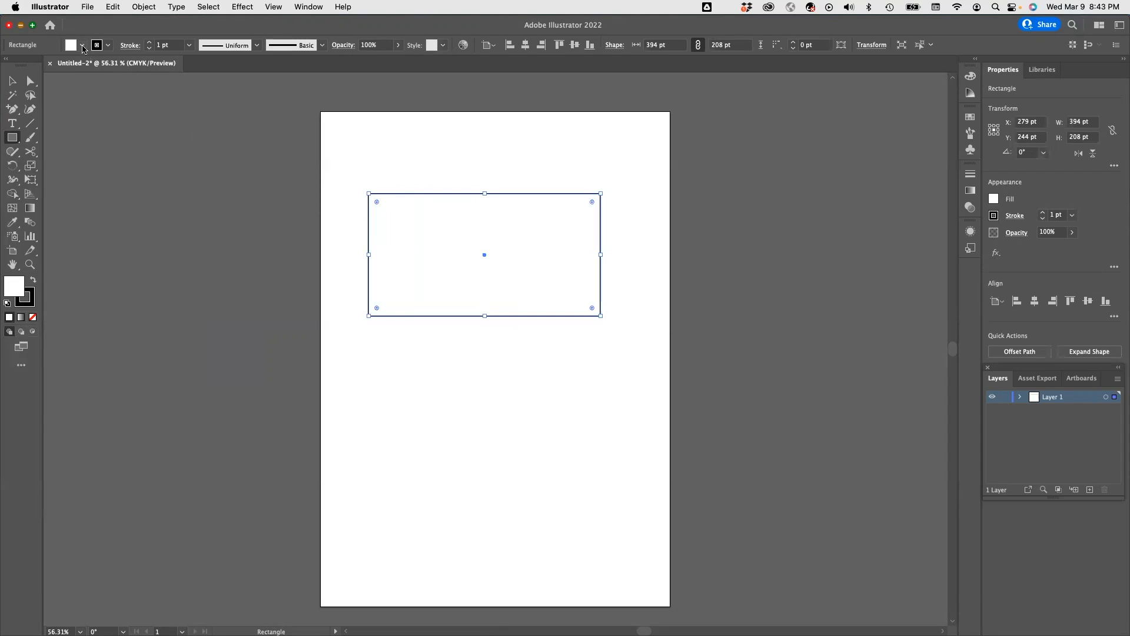
Give the rectangle a green fill and an orange-red stroke colour from the swatches
{"action": "left_click", "coordinate": [83, 45]}
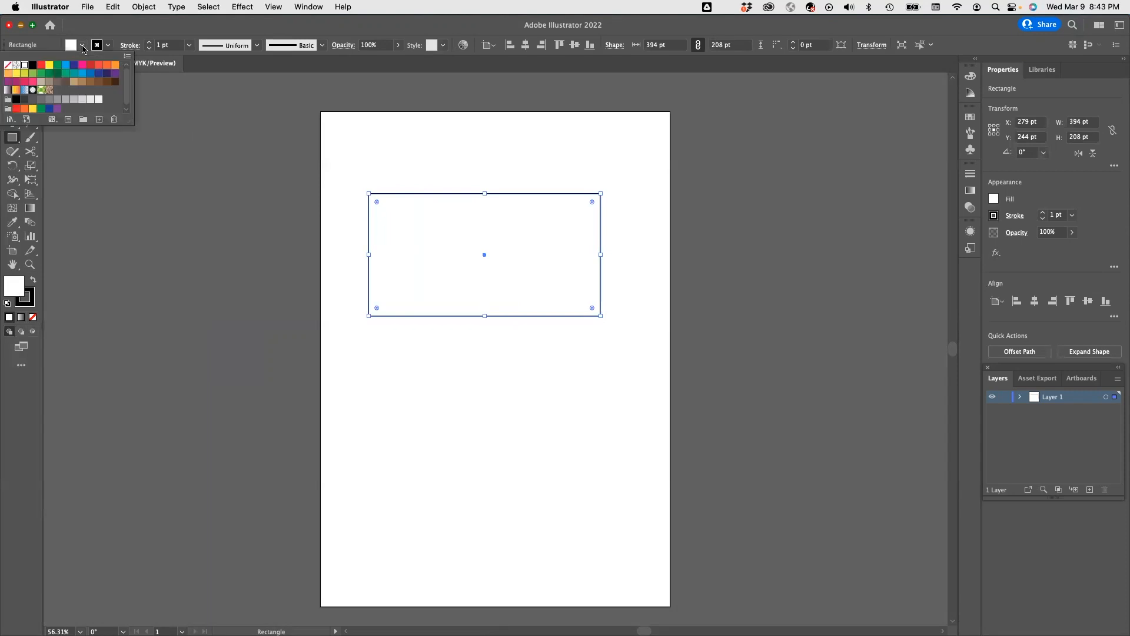
{"action": "left_click", "coordinate": [41, 109]}
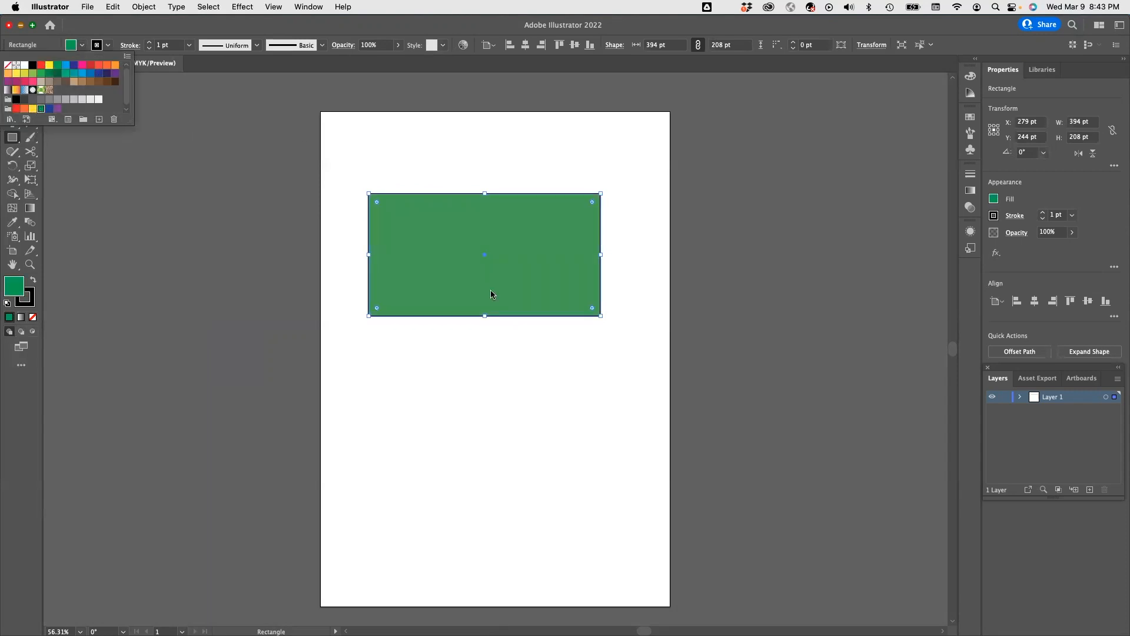
{"action": "left_click", "coordinate": [107, 48]}
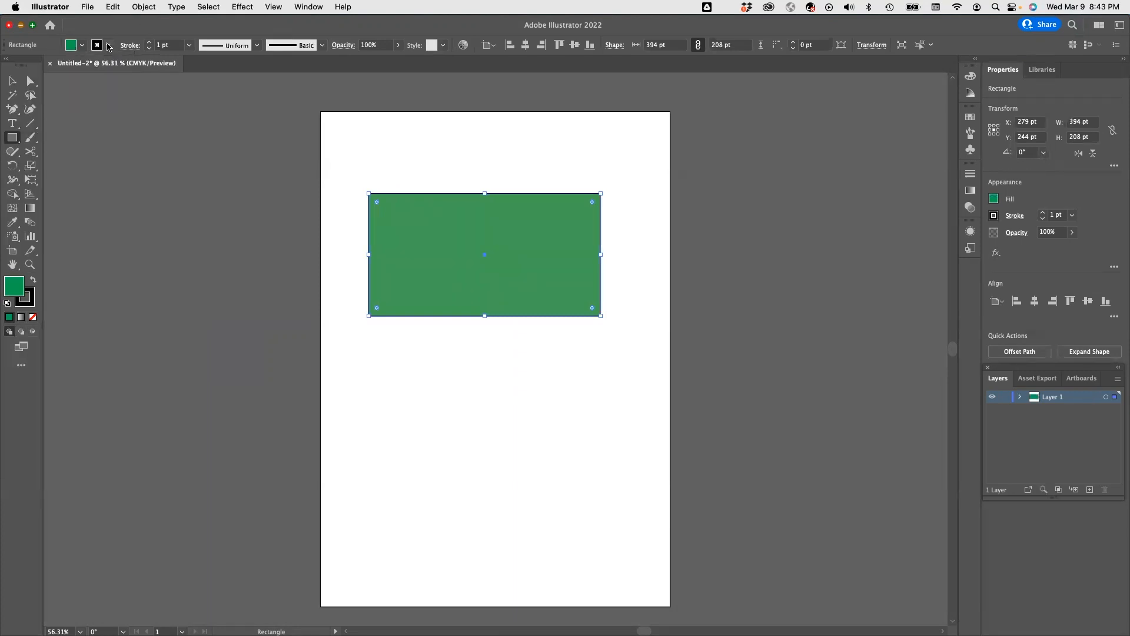
{"action": "left_click", "coordinate": [108, 47]}
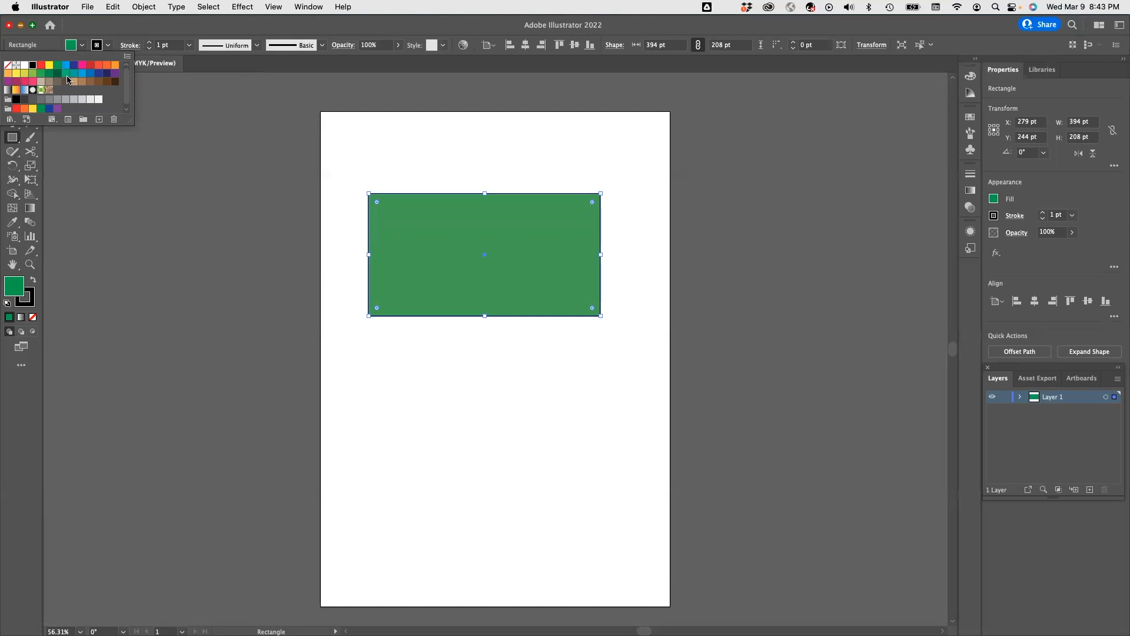
{"action": "left_click", "coordinate": [98, 66]}
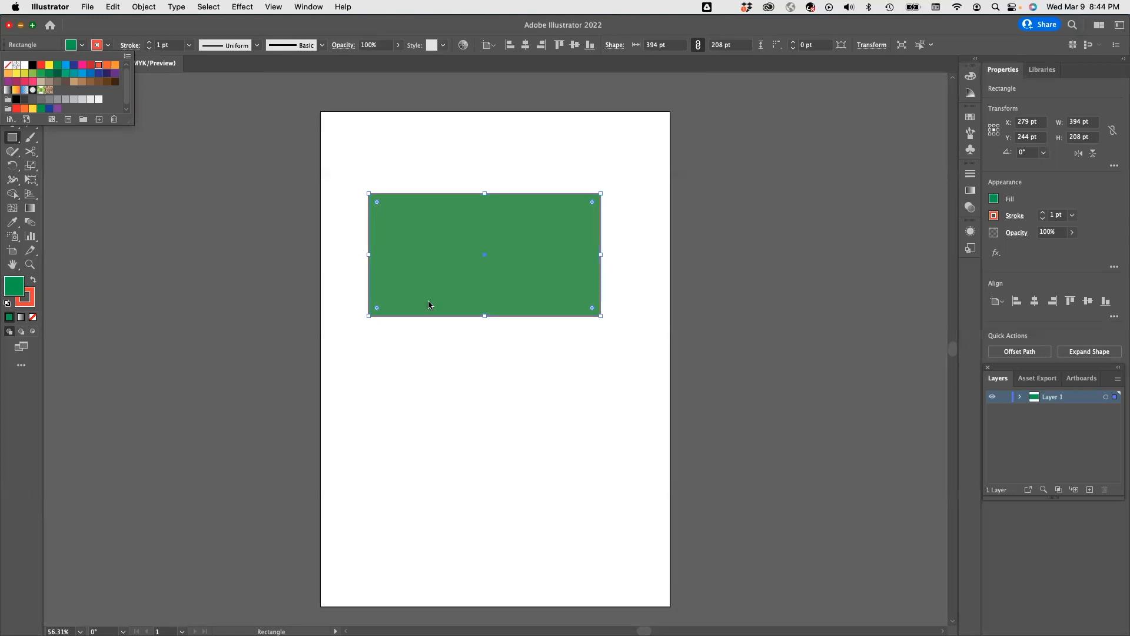
Thicken the rectangle's stroke, trying 3 pt first and settling on 7 pt
{"action": "left_click", "coordinate": [189, 46]}
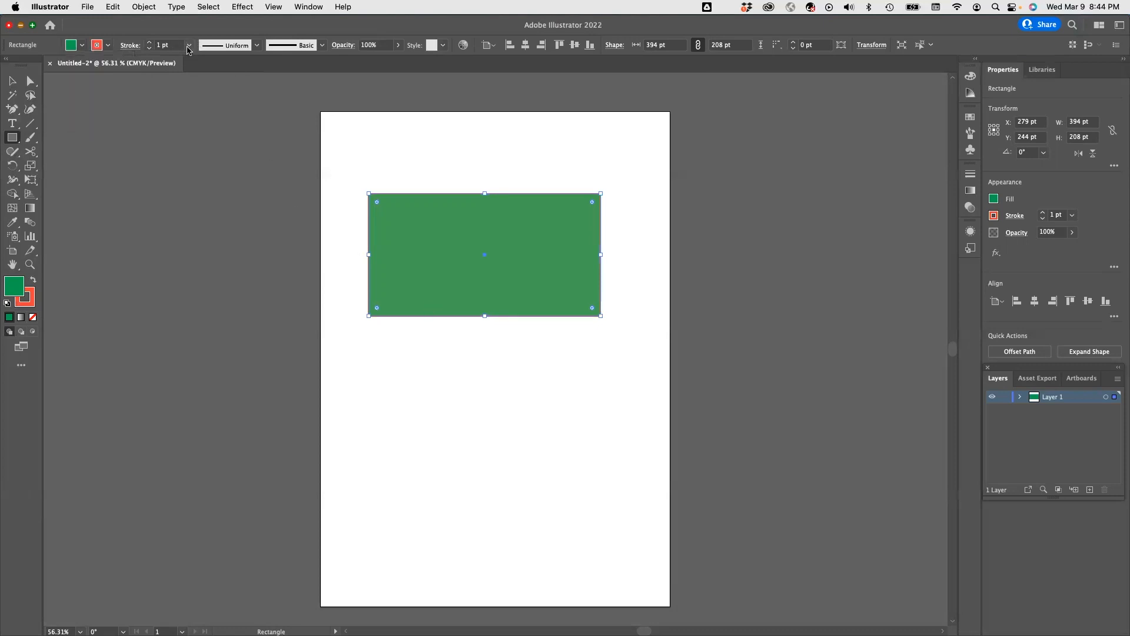
{"action": "left_click", "coordinate": [189, 45]}
{"action": "left_click", "coordinate": [205, 123]}
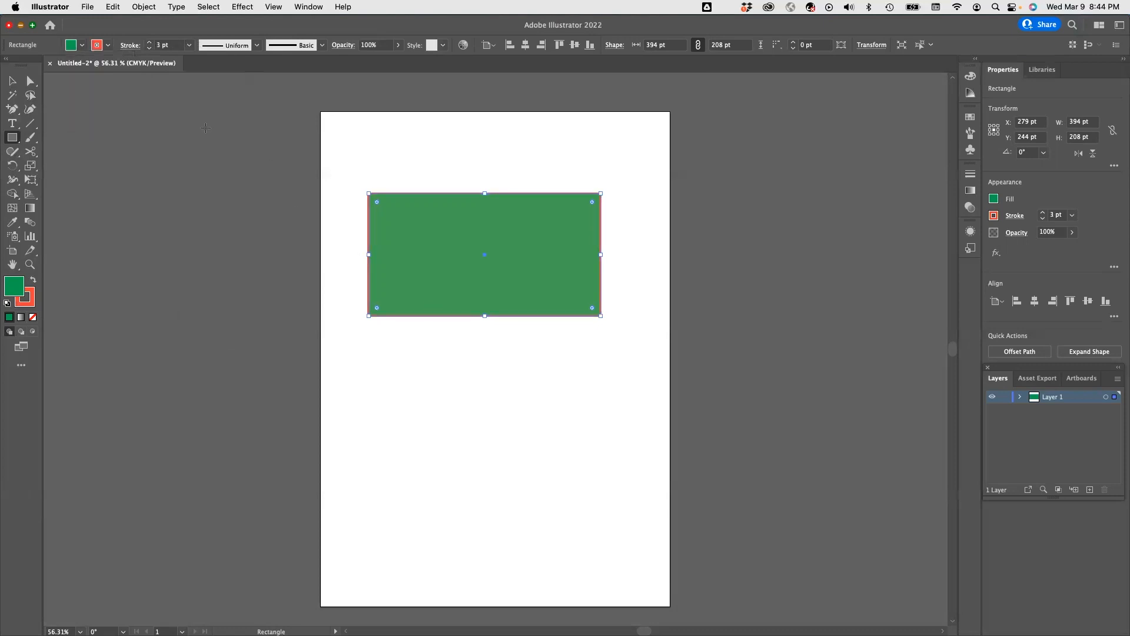
{"action": "left_click", "coordinate": [189, 45]}
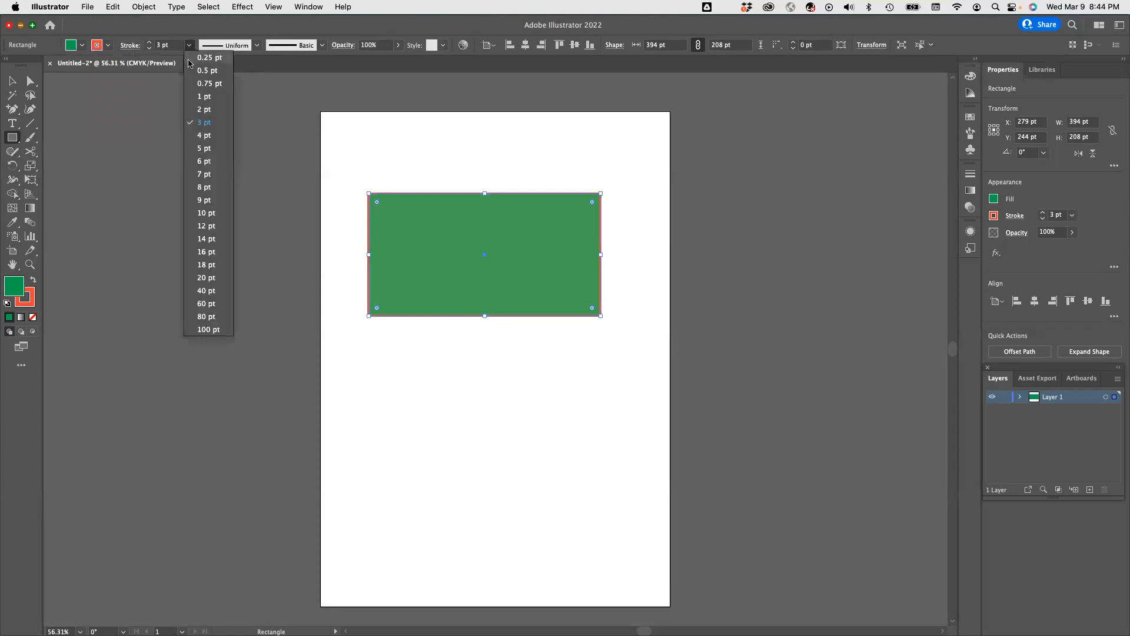
{"action": "left_click", "coordinate": [205, 174]}
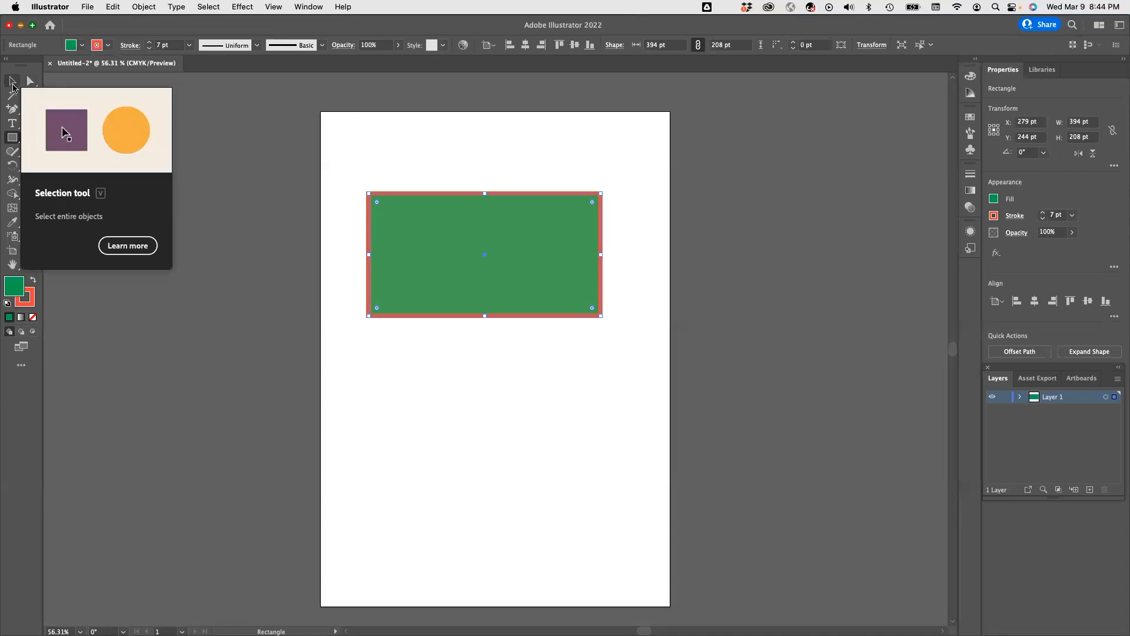
Move the rectangle up with the Selection tool, then centre it horizontally with the Direct Selection tool at about X 298 pt, Y 186 pt
{"action": "left_click", "coordinate": [13, 82]}
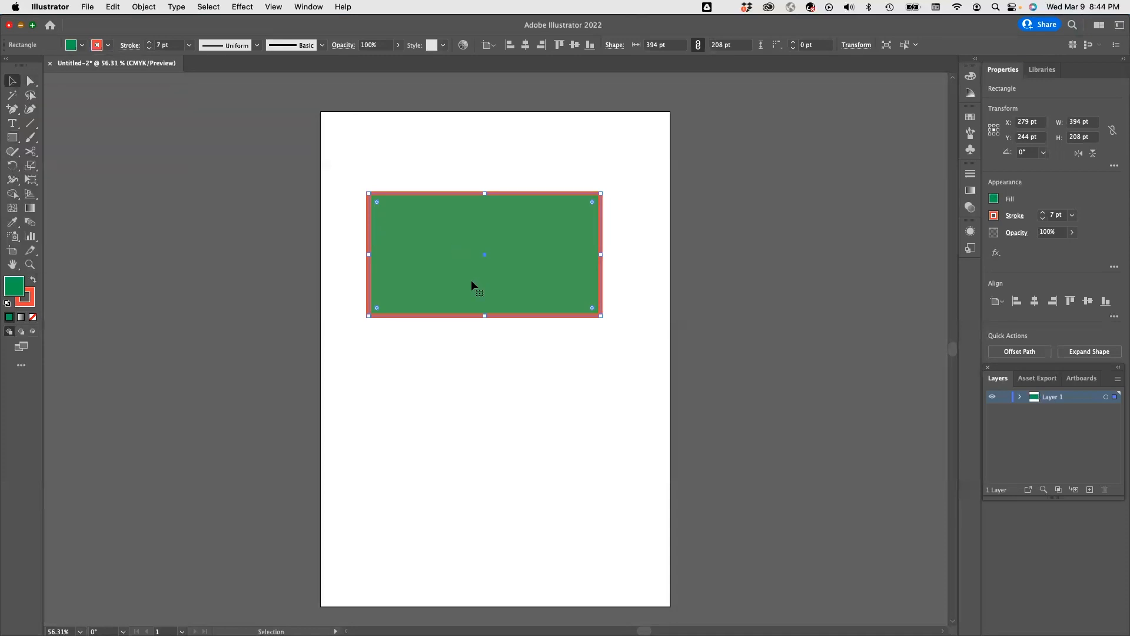
{"action": "left_click_drag", "start_coordinate": [471, 280], "coordinate": [488, 243]}
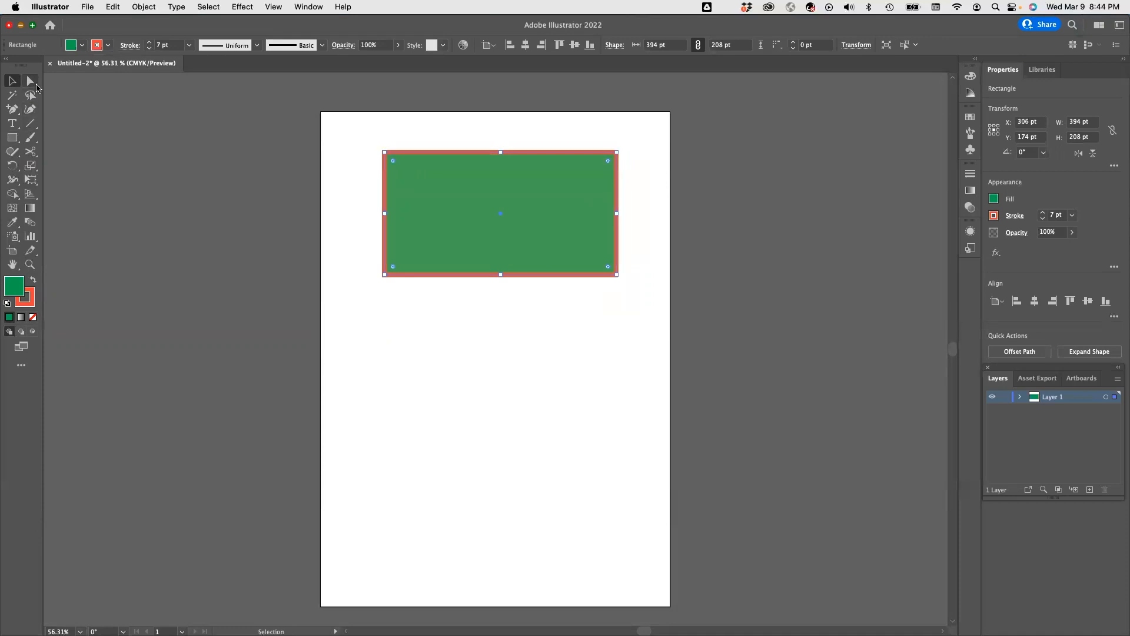
{"action": "left_click", "coordinate": [32, 83]}
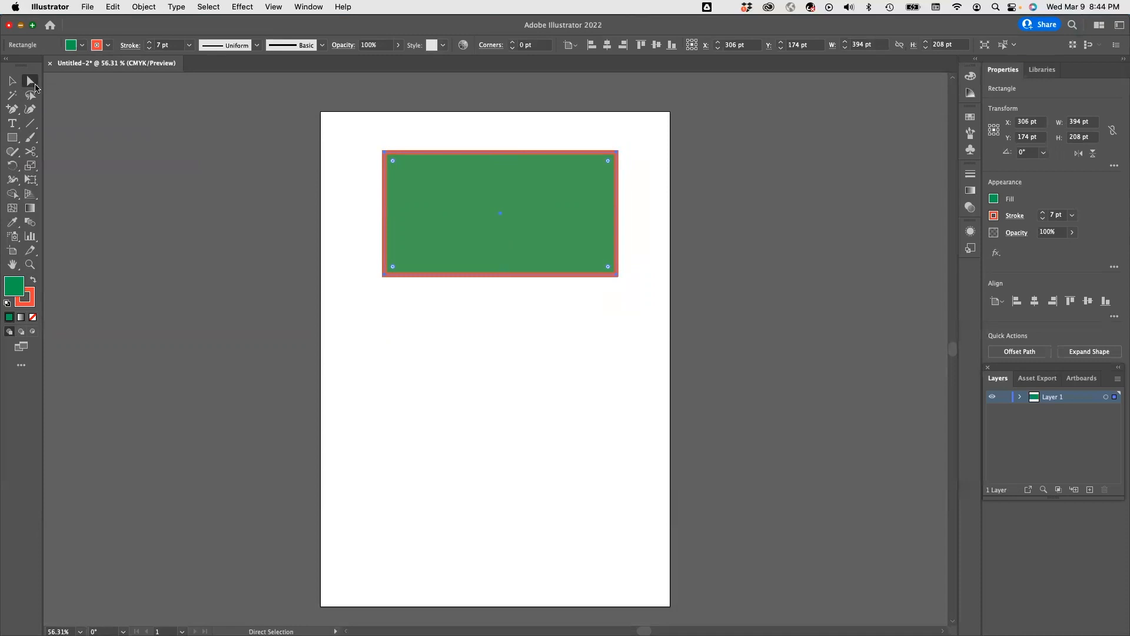
{"action": "left_click", "coordinate": [33, 82]}
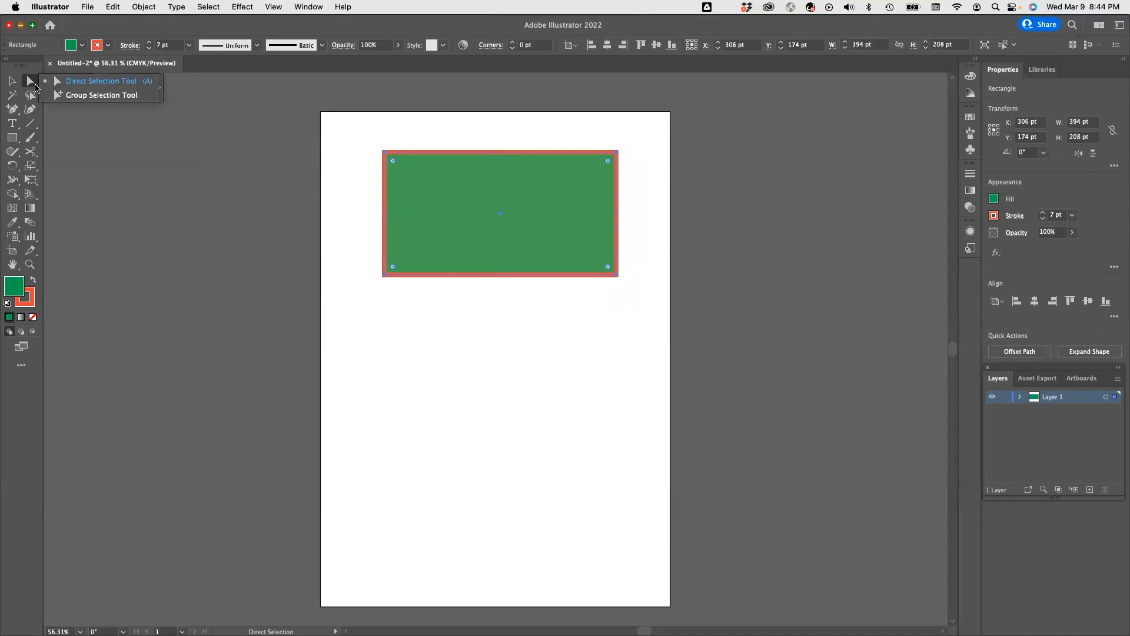
{"action": "left_click", "coordinate": [107, 84]}
{"action": "mouse_move", "coordinate": [494, 270]}
{"action": "left_mouse_down"}
{"action": "mouse_move", "coordinate": [487, 310]}
{"action": "mouse_move", "coordinate": [495, 199]}
{"action": "mouse_move", "coordinate": [497, 353]}
{"action": "mouse_move", "coordinate": [483, 260]}
{"action": "mouse_move", "coordinate": [495, 278]}
{"action": "left_mouse_up"}
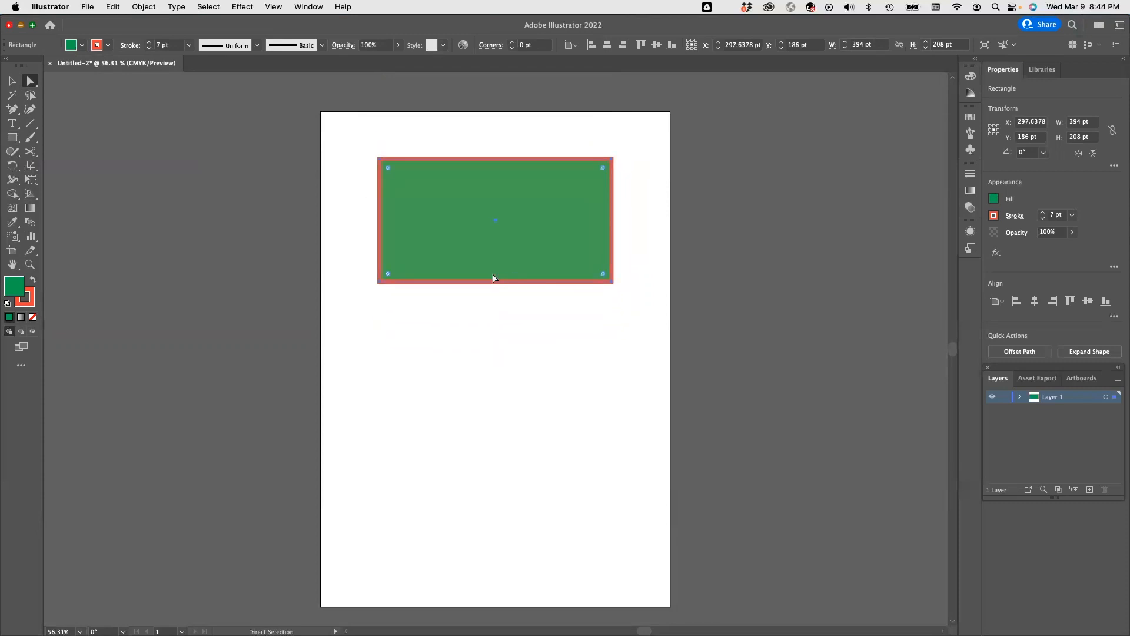
Add a new layer and draw an ellipse about 314 pt wide and 269 pt high on it, below the rectangle
{"action": "left_click", "coordinate": [1090, 491]}
{"action": "left_click", "coordinate": [18, 143]}
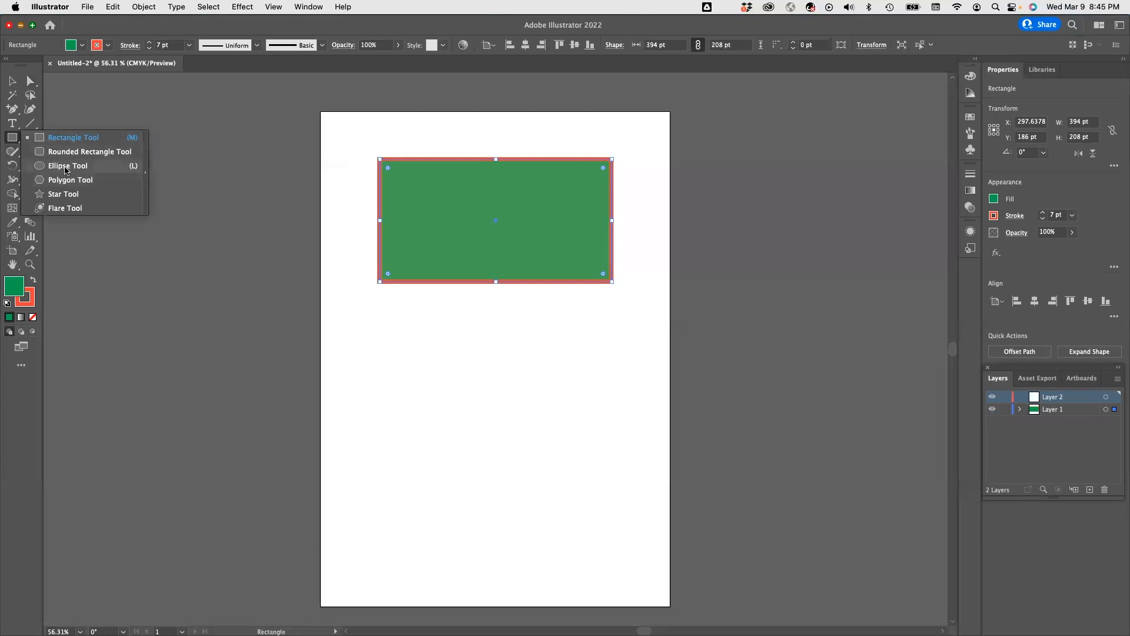
{"action": "left_click", "coordinate": [62, 165]}
{"action": "mouse_move", "coordinate": [419, 368]}
{"action": "left_mouse_down"}
{"action": "mouse_move", "coordinate": [532, 486]}
{"action": "mouse_move", "coordinate": [604, 526]}
{"action": "left_mouse_up"}
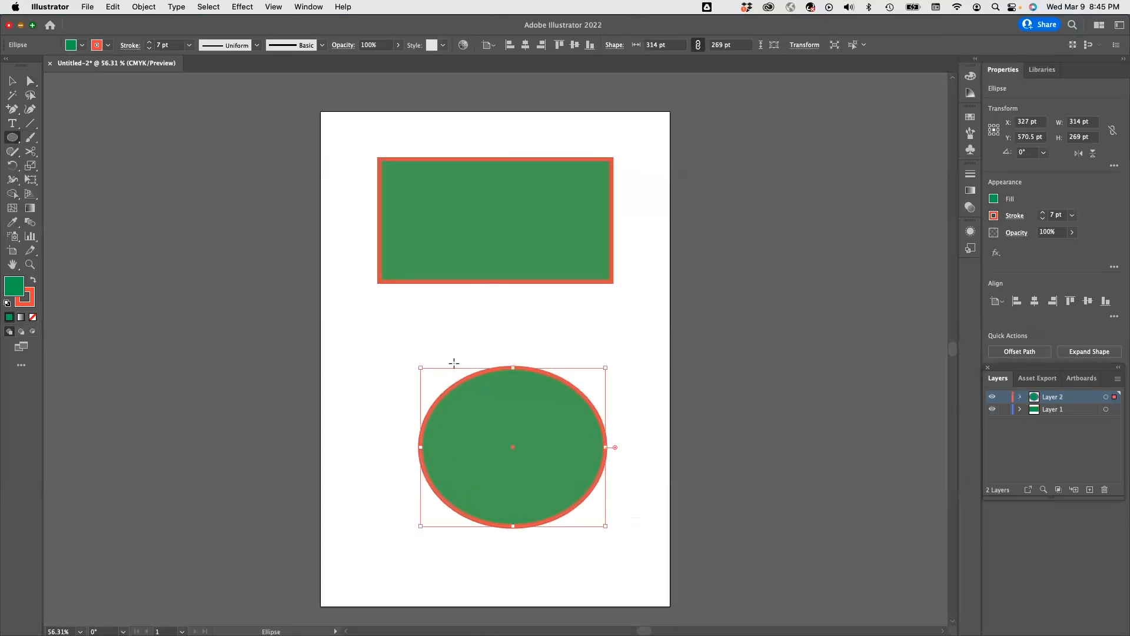
Move the rectangle slightly up with the Selection tool, and centre the ellipse below it at about X 298 pt, Y 499.5 pt
{"action": "left_click", "coordinate": [13, 81]}
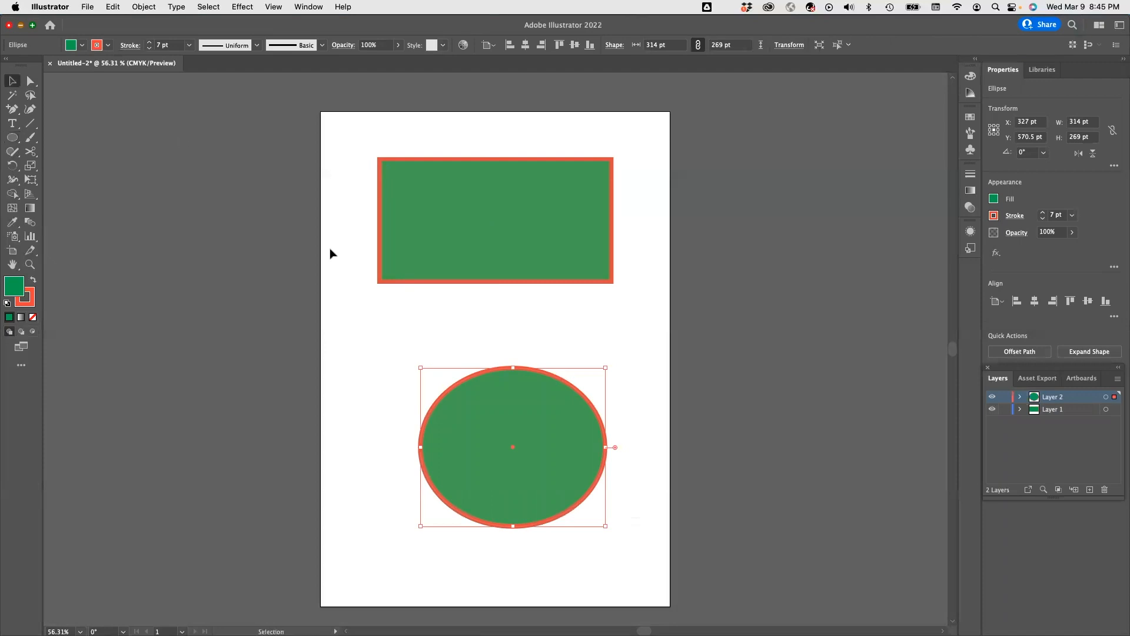
{"action": "mouse_move", "coordinate": [410, 274]}
{"action": "left_mouse_down"}
{"action": "mouse_move", "coordinate": [346, 303]}
{"action": "mouse_move", "coordinate": [431, 255]}
{"action": "mouse_move", "coordinate": [418, 262]}
{"action": "left_mouse_up"}
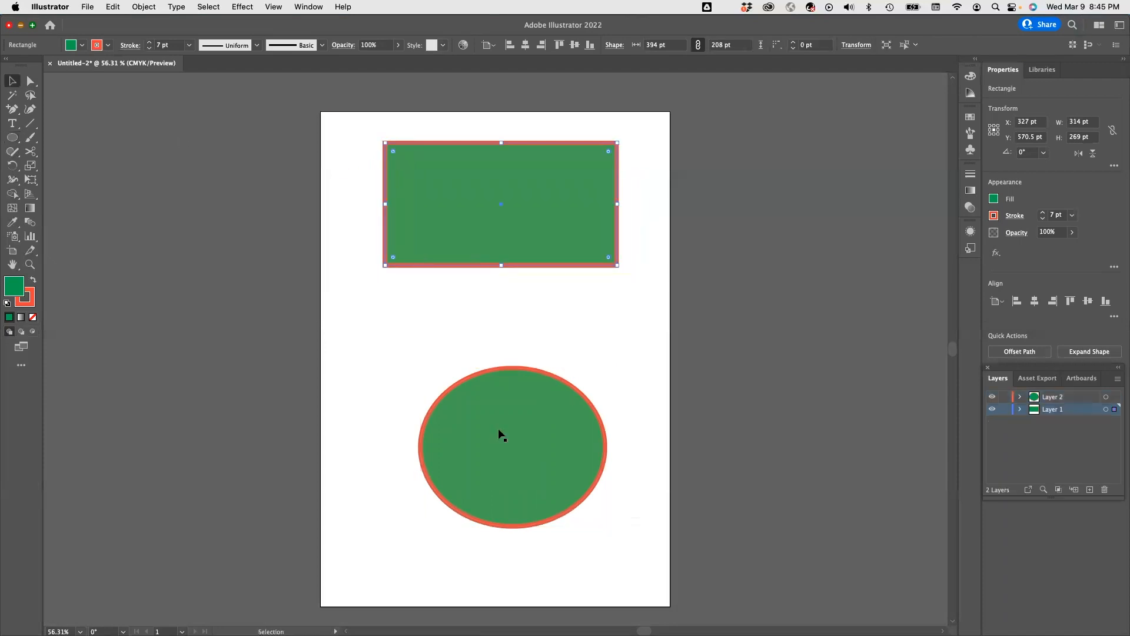
{"action": "left_click_drag", "start_coordinate": [514, 464], "coordinate": [497, 419]}
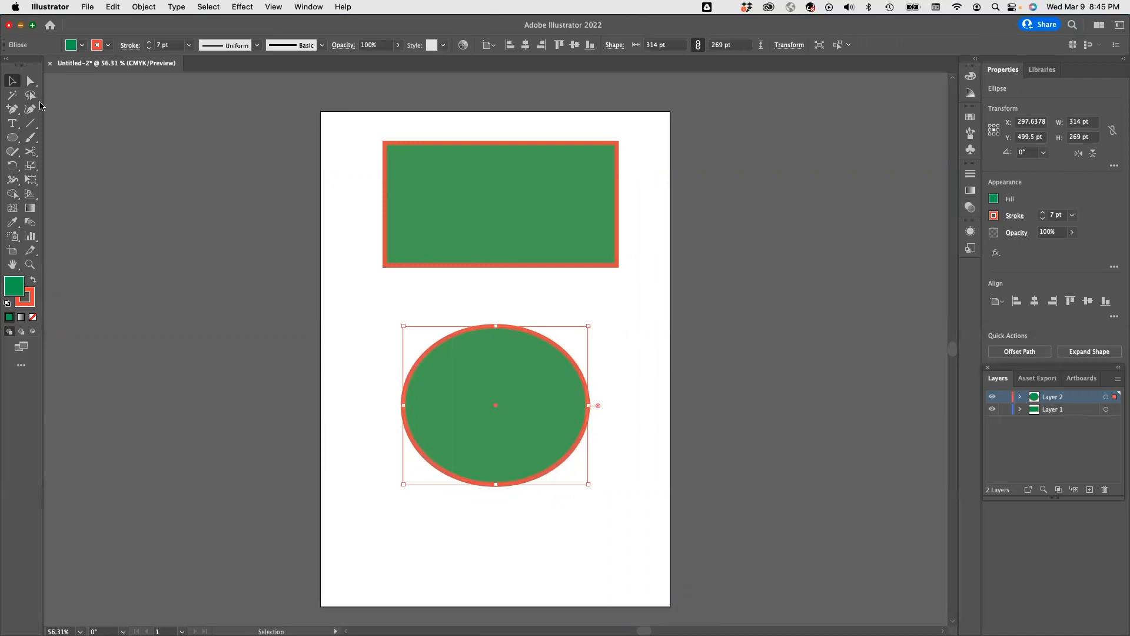
Draw a tilted five-point star about 232 pt wide and 226 pt high, overlapping the ellipse's lower-left edge
{"action": "left_click", "coordinate": [11, 137]}
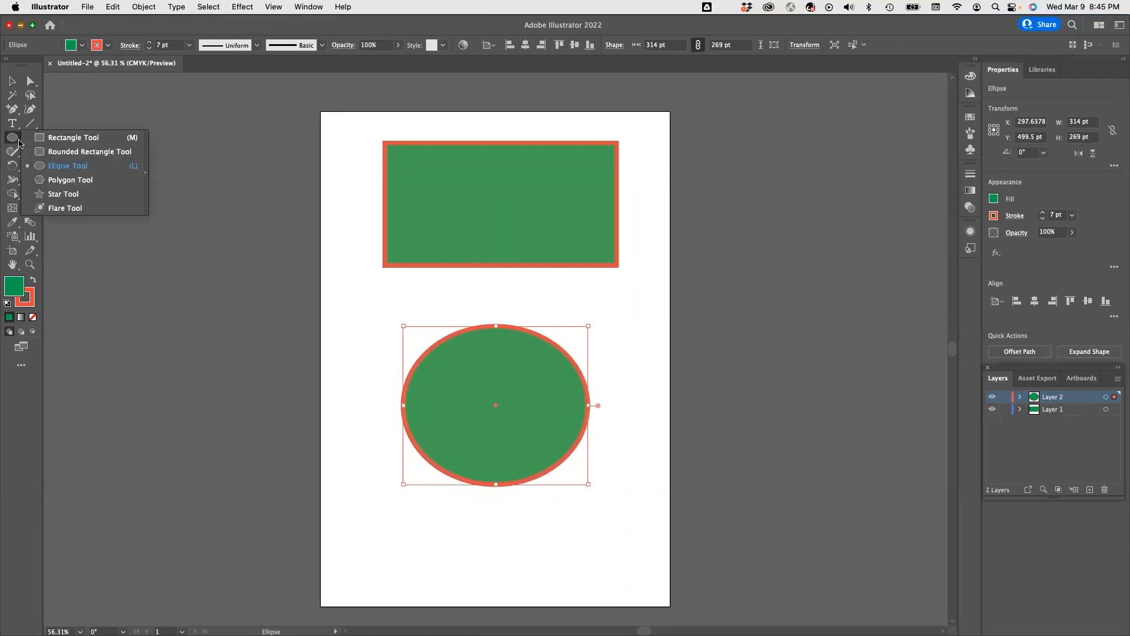
{"action": "left_click", "coordinate": [63, 194]}
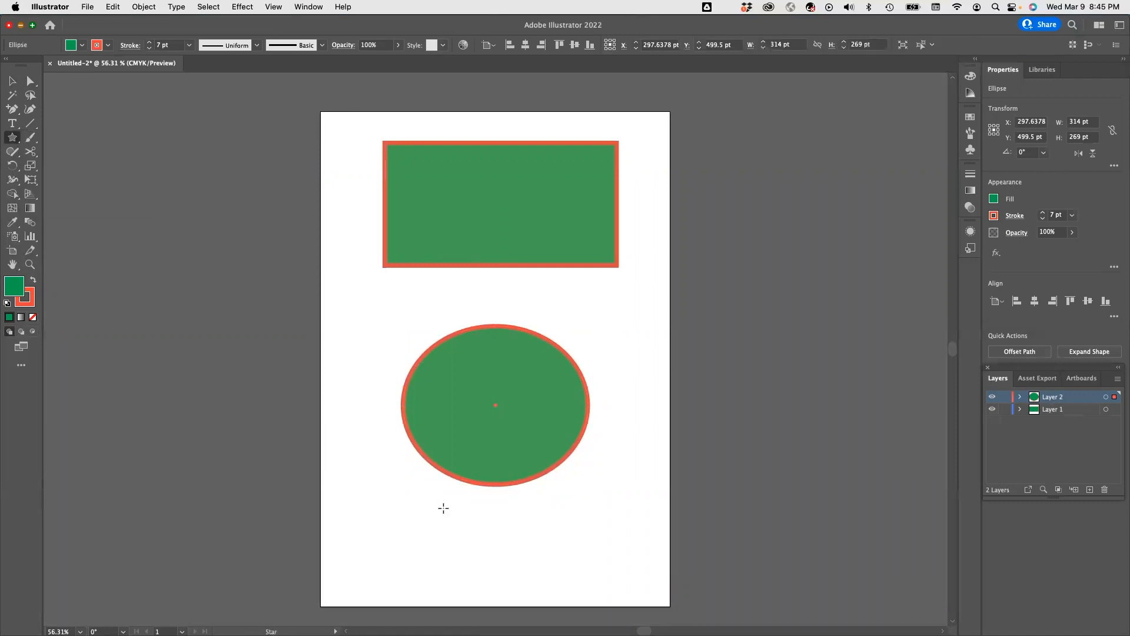
{"action": "left_click_drag", "start_coordinate": [440, 528], "coordinate": [514, 545]}
Reposition the star and ellipse with the Selection tool, leaving the star overlapping the ellipse's lower-left edge and the ellipse at about X 298 pt, Y 530.5 pt
{"action": "left_click", "coordinate": [14, 85]}
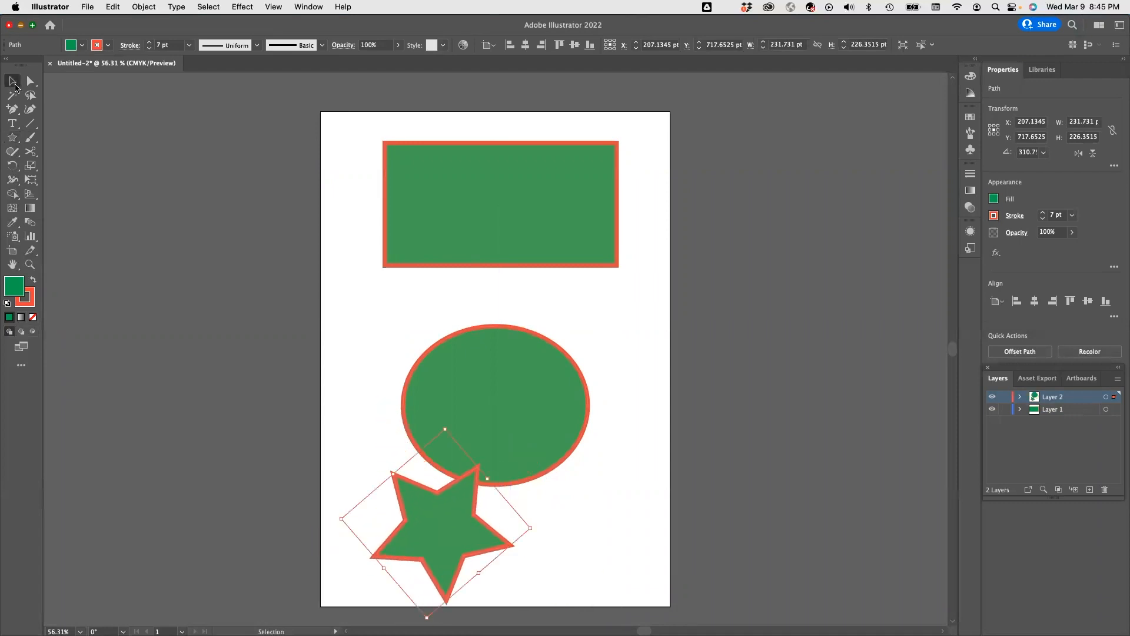
{"action": "left_click_drag", "start_coordinate": [486, 430], "coordinate": [519, 396]}
{"action": "left_click_drag", "start_coordinate": [446, 489], "coordinate": [430, 478]}
{"action": "left_click_drag", "start_coordinate": [537, 411], "coordinate": [565, 425]}
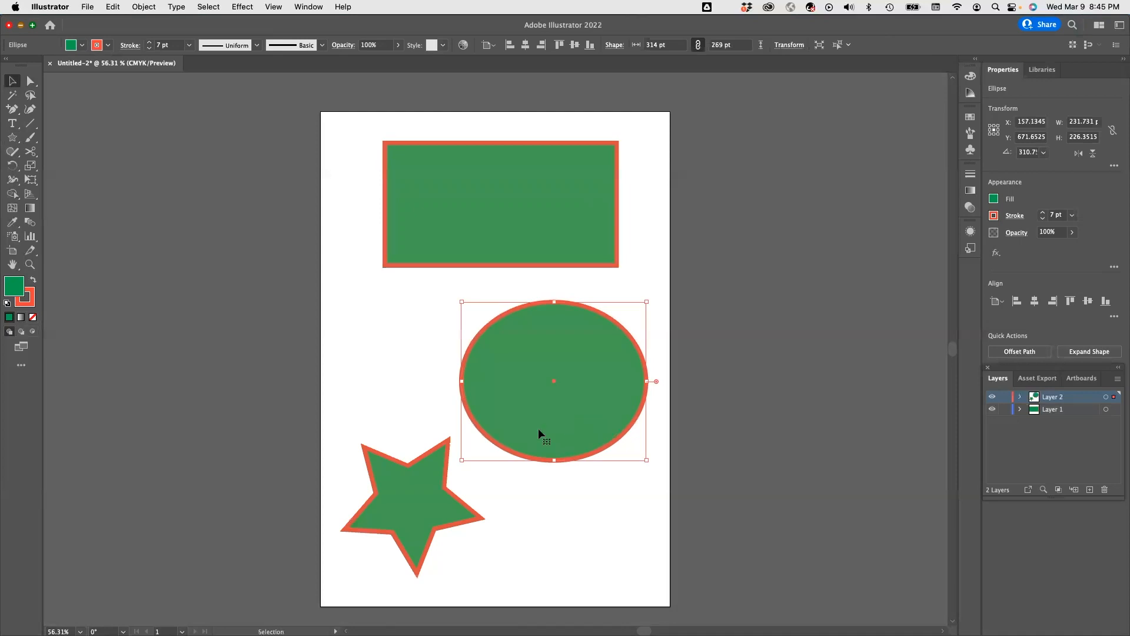
{"action": "left_click_drag", "start_coordinate": [427, 492], "coordinate": [425, 465]}
{"action": "left_click_drag", "start_coordinate": [411, 511], "coordinate": [423, 517]}
{"action": "left_click_drag", "start_coordinate": [530, 433], "coordinate": [539, 418]}
{"action": "left_click_drag", "start_coordinate": [427, 478], "coordinate": [433, 497]}
{"action": "left_click_drag", "start_coordinate": [522, 429], "coordinate": [453, 475]}
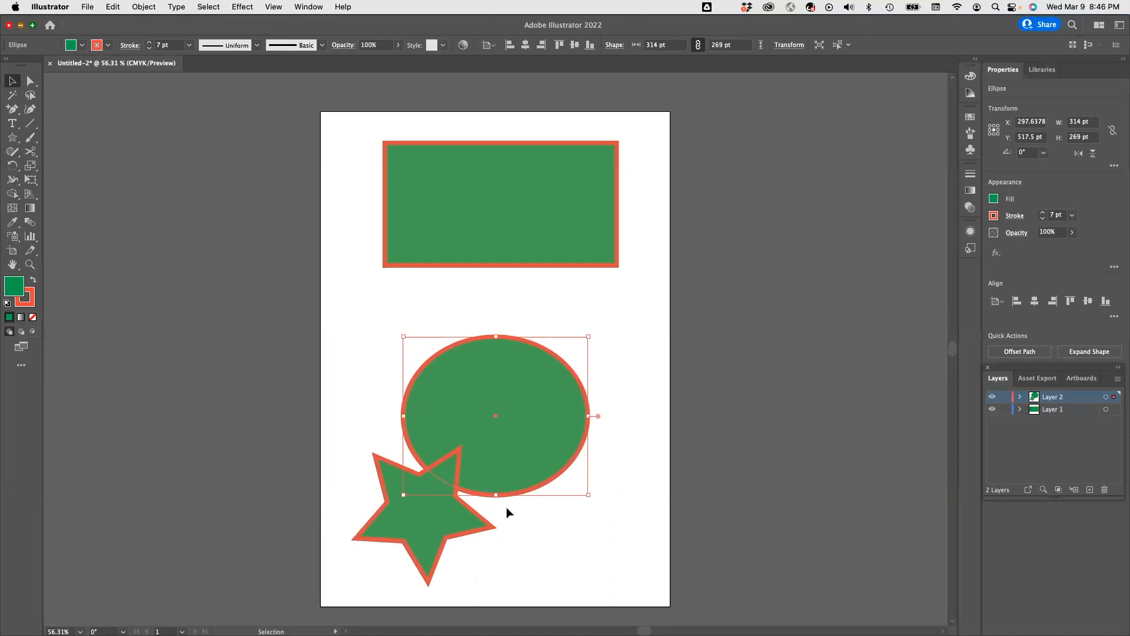
{"action": "left_click", "coordinate": [556, 519]}
{"action": "mouse_move", "coordinate": [465, 492]}
{"action": "left_mouse_down"}
{"action": "mouse_move", "coordinate": [460, 479]}
{"action": "mouse_move", "coordinate": [460, 493]}
{"action": "left_mouse_up"}
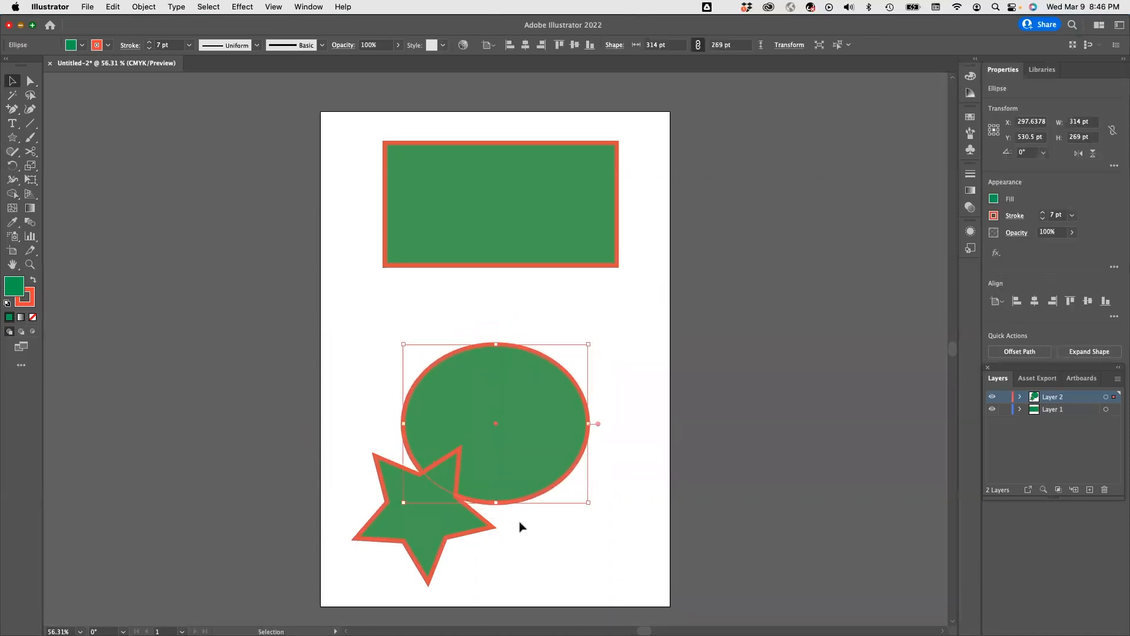
Move the ellipse clear of the star to about X 352 pt, Y 434.5 pt and set its stroke to 2 pt
{"action": "left_click_drag", "start_coordinate": [549, 440], "coordinate": [581, 382]}
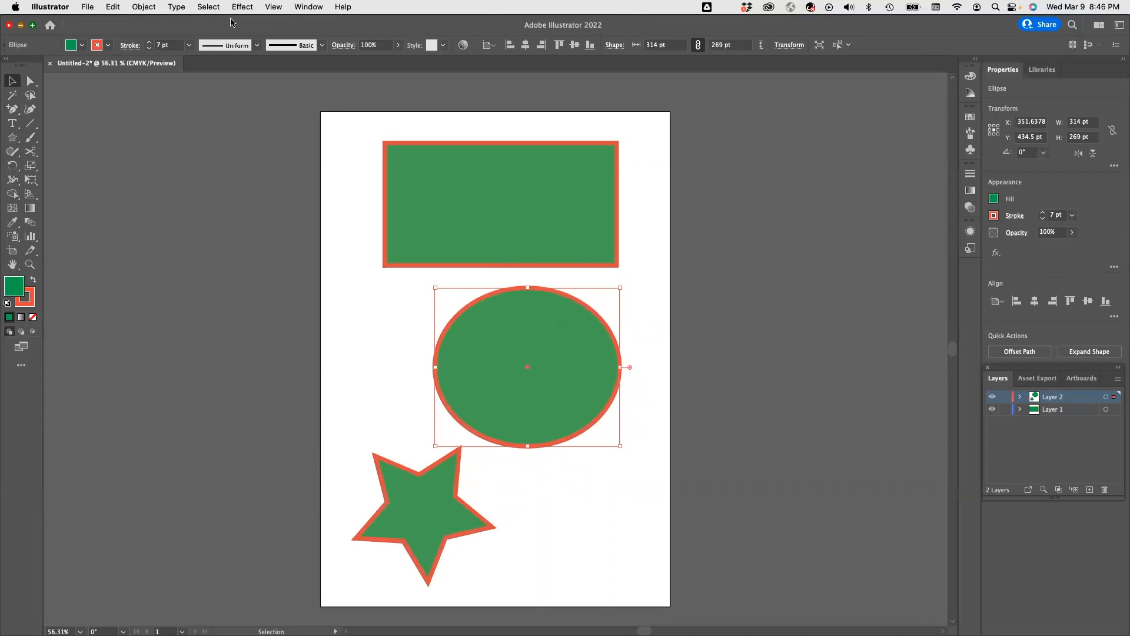
{"action": "left_click", "coordinate": [188, 47]}
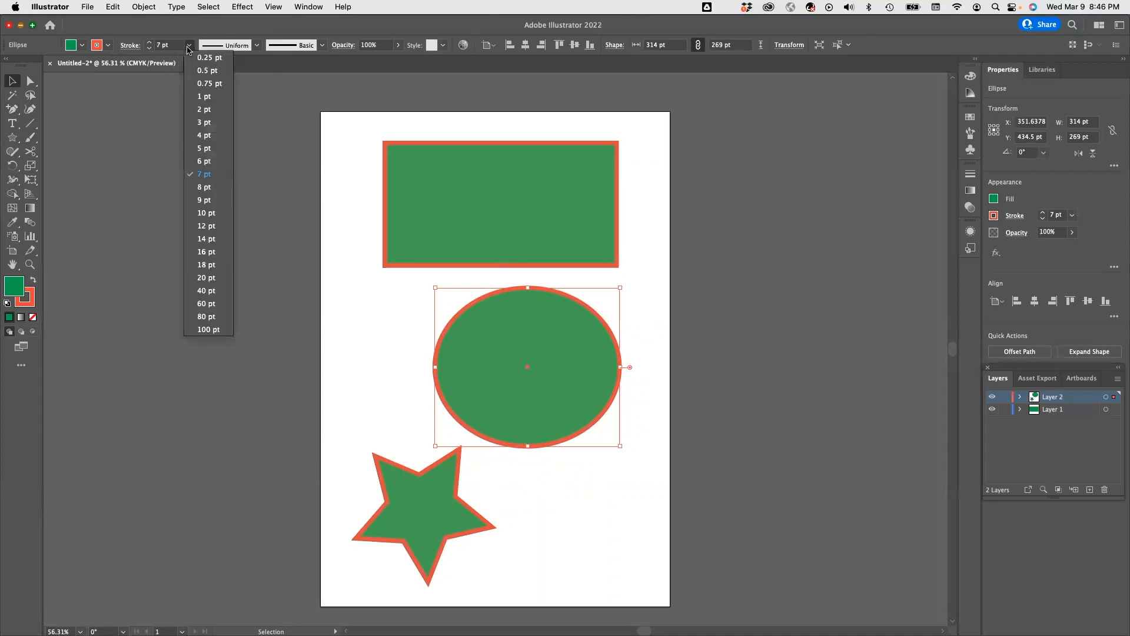
{"action": "left_click", "coordinate": [207, 109]}
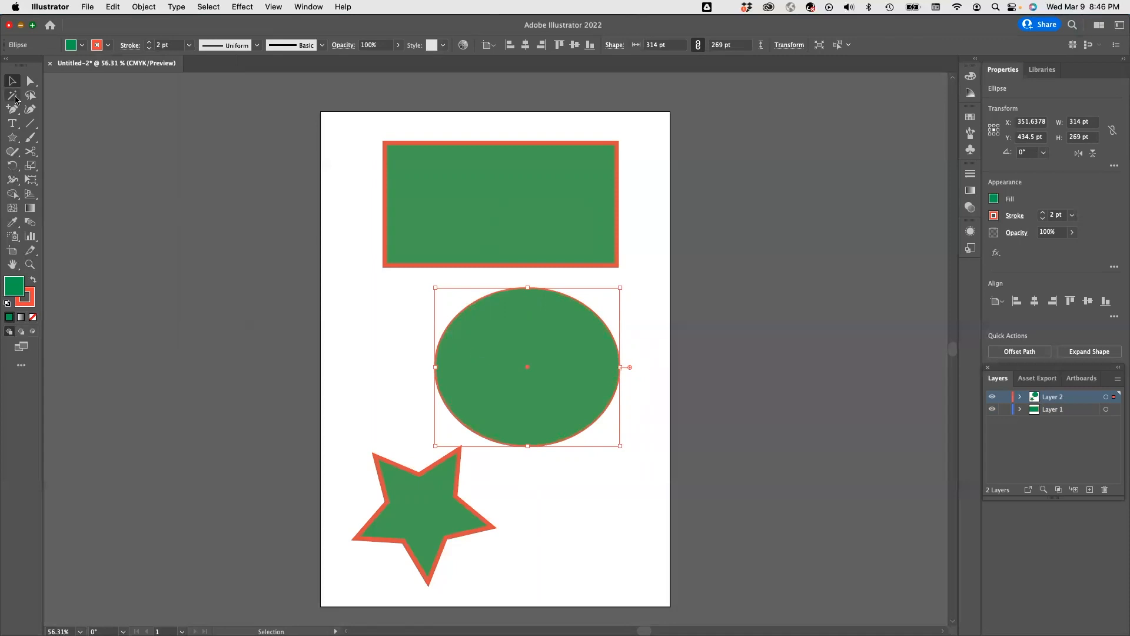
Draw a freeform path of curved and straight segments with the Pen tool along the page's left side, and remove its fill
{"action": "left_click", "coordinate": [13, 111]}
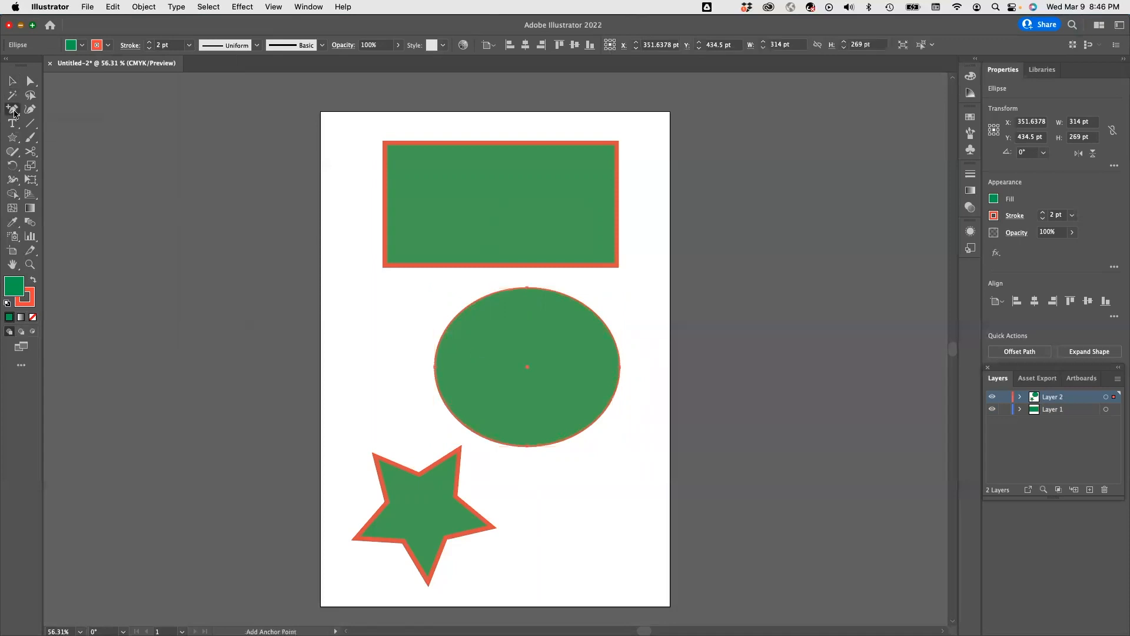
{"action": "left_click", "coordinate": [13, 112]}
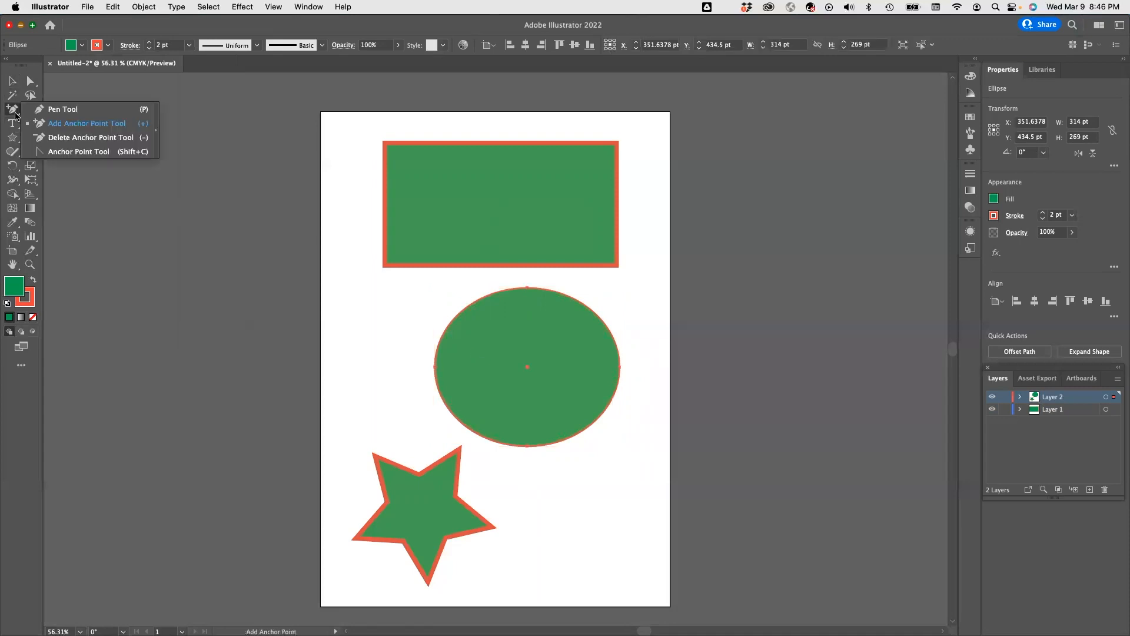
{"action": "left_click", "coordinate": [59, 110]}
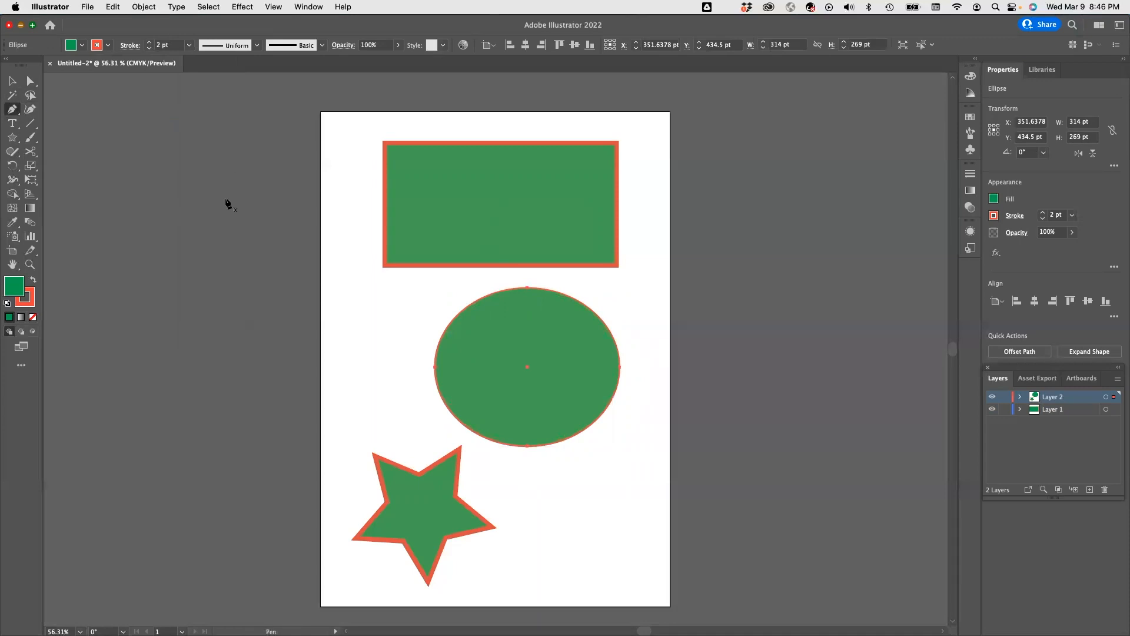
{"action": "left_click_drag", "start_coordinate": [361, 300], "coordinate": [391, 412]}
{"action": "left_click", "coordinate": [407, 334]}
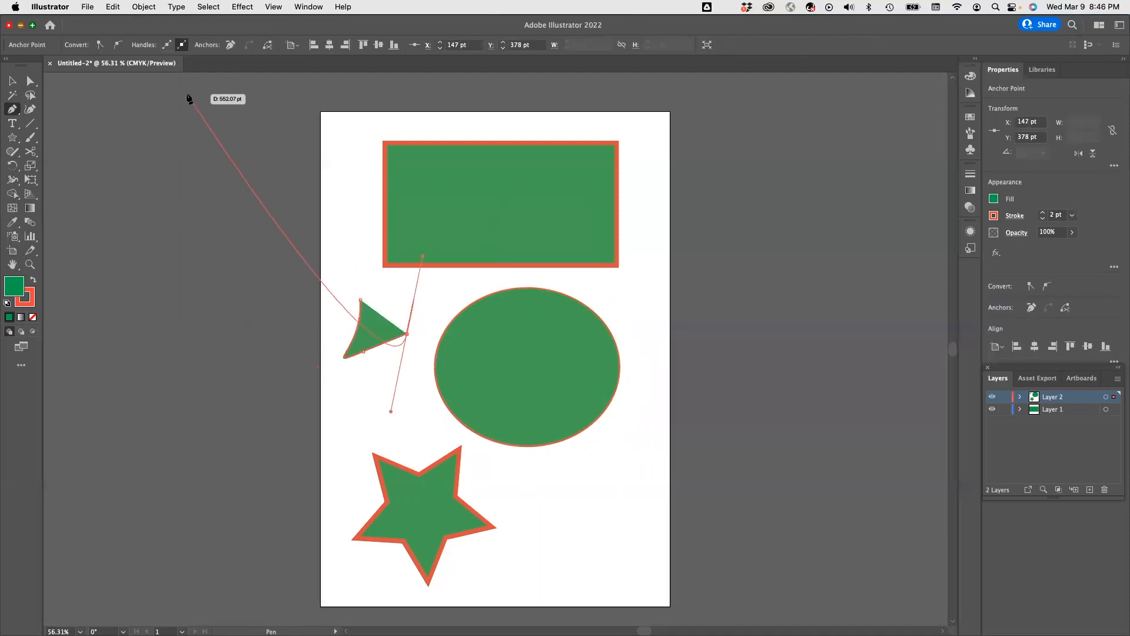
{"action": "left_click", "coordinate": [339, 203]}
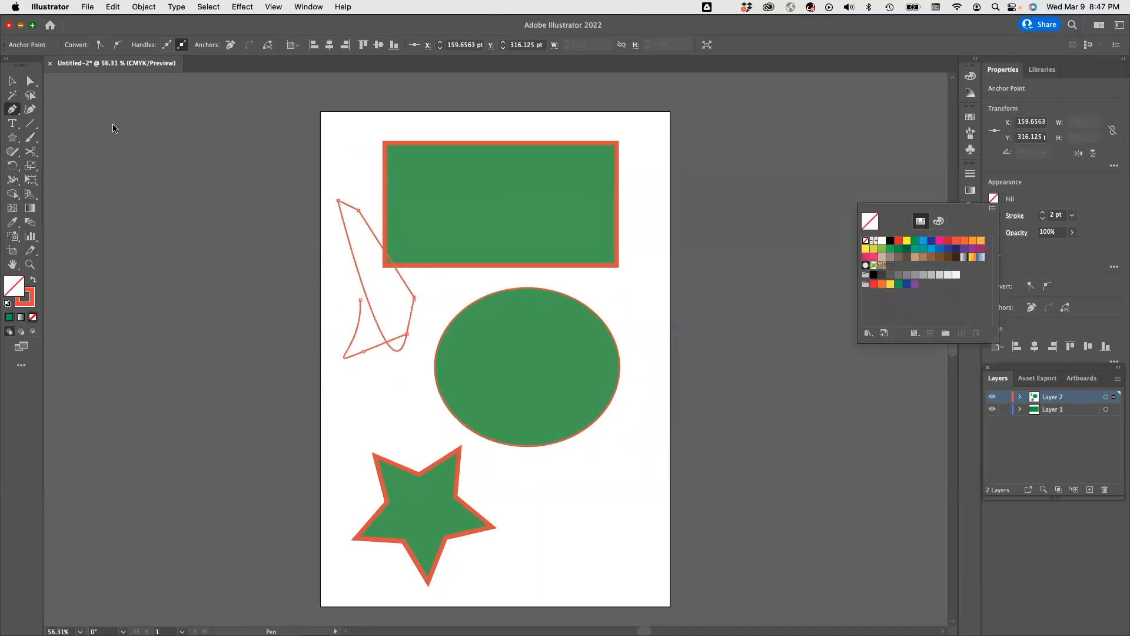
{"action": "left_click", "coordinate": [349, 384]}
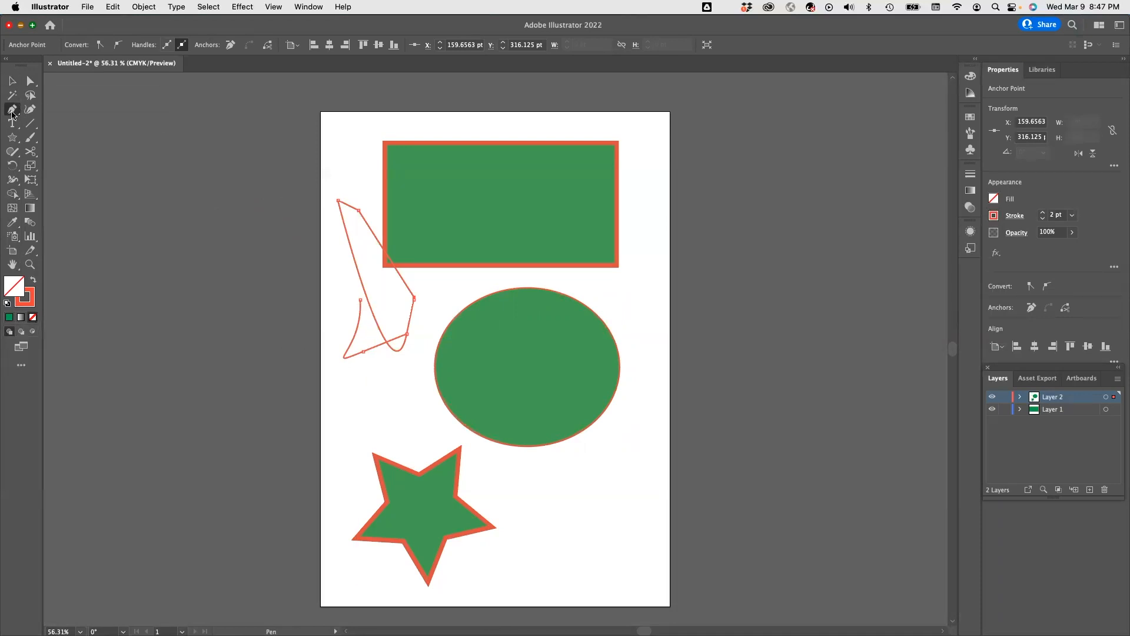
Draw a closed five-point path with the Pen tool between the first path and the star, starting at about X 60 pt, Y 459 pt
{"action": "mouse_move", "coordinate": [355, 381]}
{"action": "left_mouse_down"}
{"action": "mouse_move", "coordinate": [383, 399]}
{"action": "mouse_move", "coordinate": [356, 392]}
{"action": "left_mouse_up"}
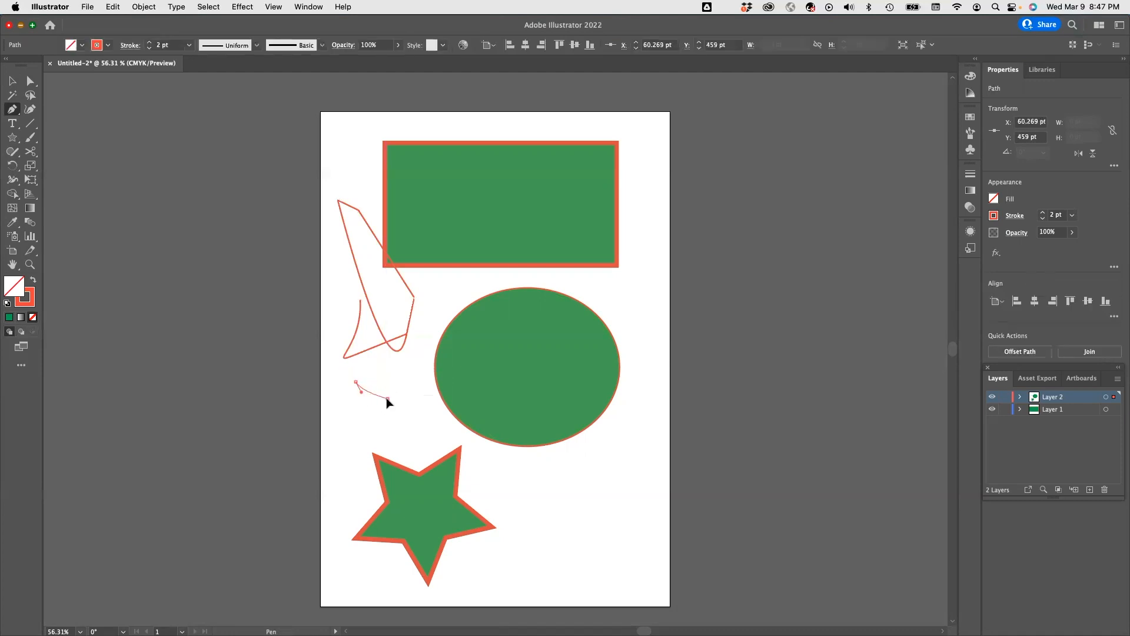
{"action": "left_click", "coordinate": [386, 399]}
{"action": "left_click", "coordinate": [404, 381]}
{"action": "left_click", "coordinate": [414, 356]}
{"action": "left_click", "coordinate": [434, 311]}
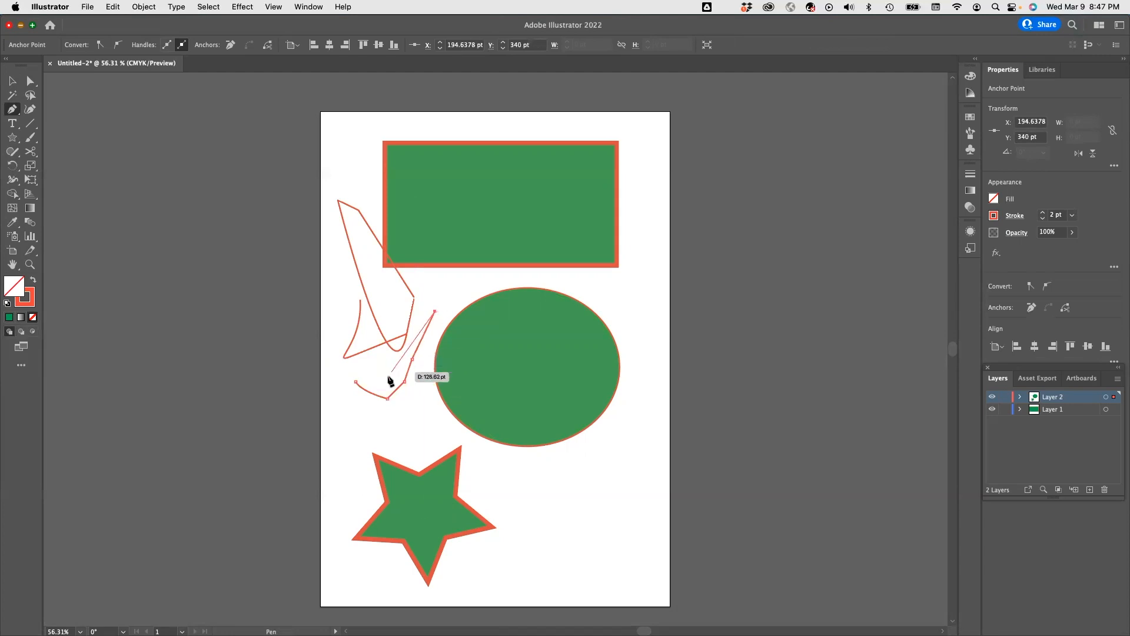
{"action": "left_click", "coordinate": [356, 383]}
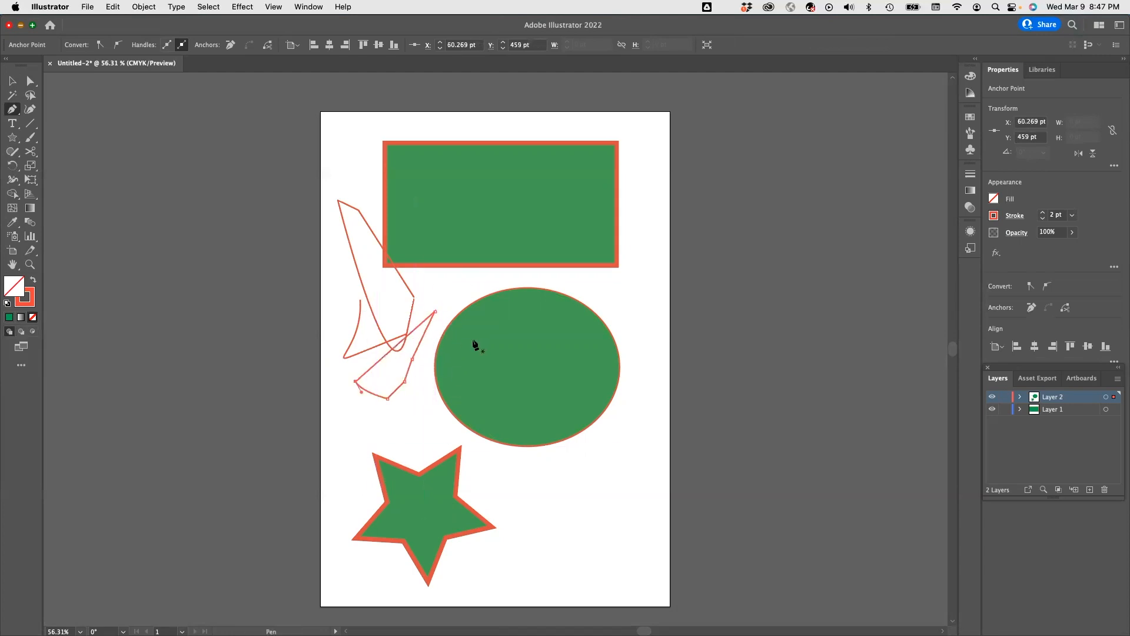
Remove the closed path's lower-right anchor point, then place a new one on the same edge with the Add Anchor Point tool
{"action": "left_click", "coordinate": [405, 382]}
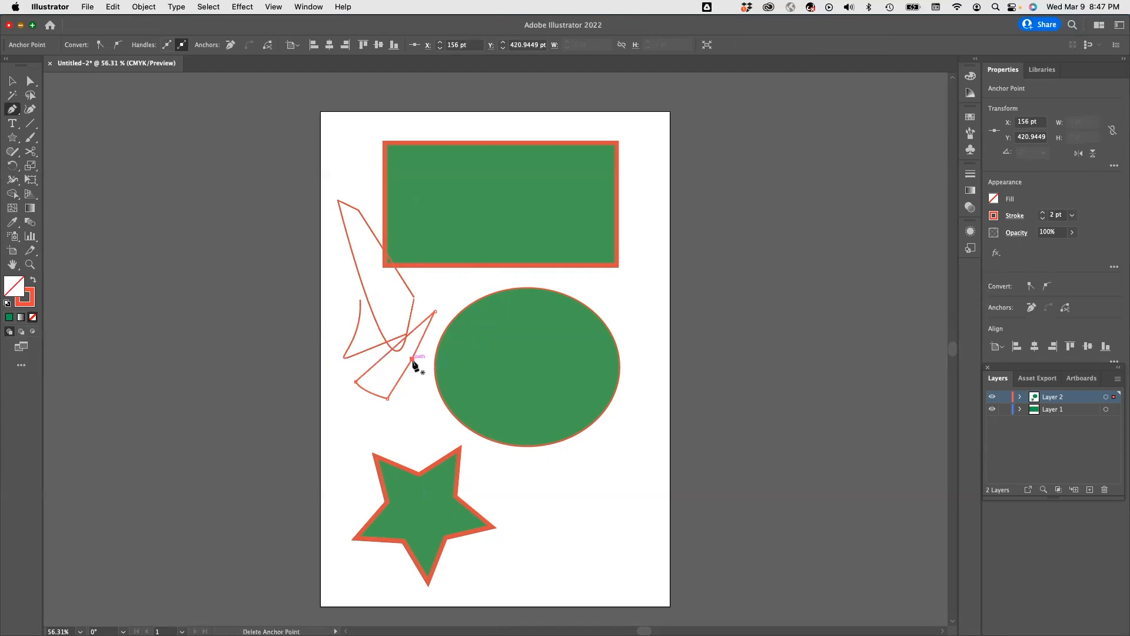
{"action": "left_click", "coordinate": [20, 116]}
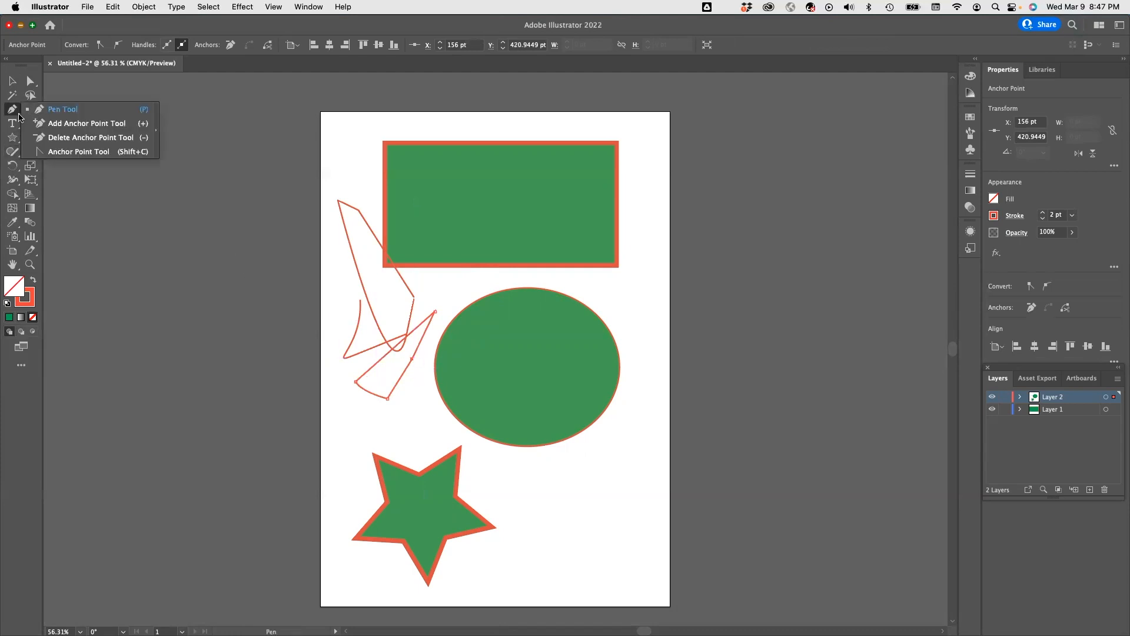
{"action": "left_click", "coordinate": [59, 125]}
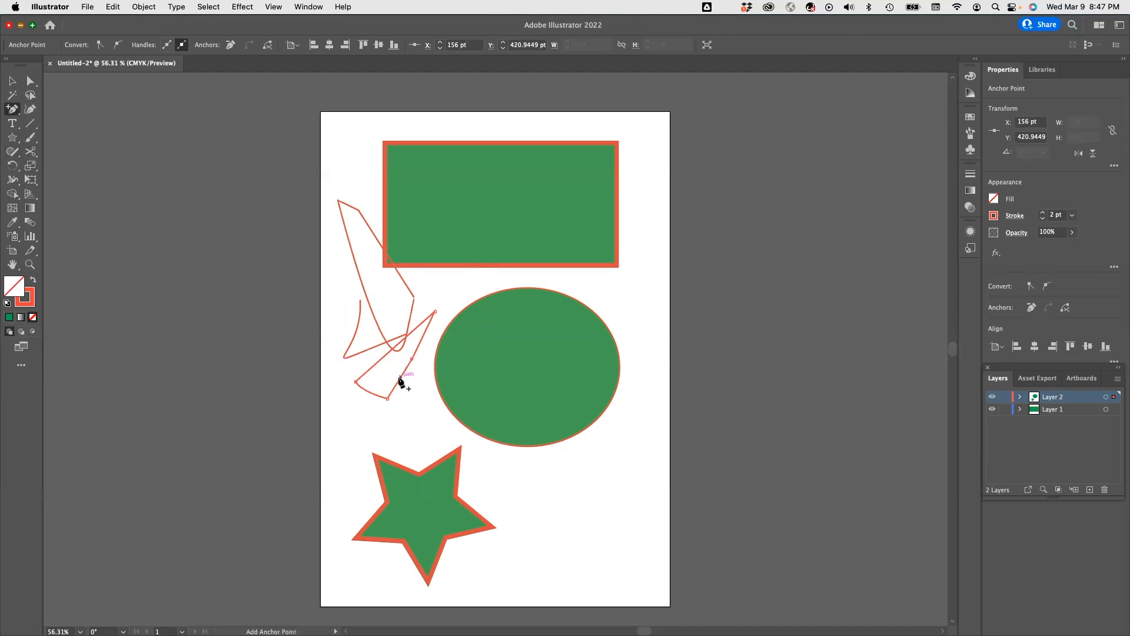
{"action": "left_click", "coordinate": [399, 378]}
Delete three anchor points along the closed path's lower-right side with the Delete Anchor Point tool
{"action": "left_click_drag", "start_coordinate": [18, 117], "coordinate": [73, 139]}
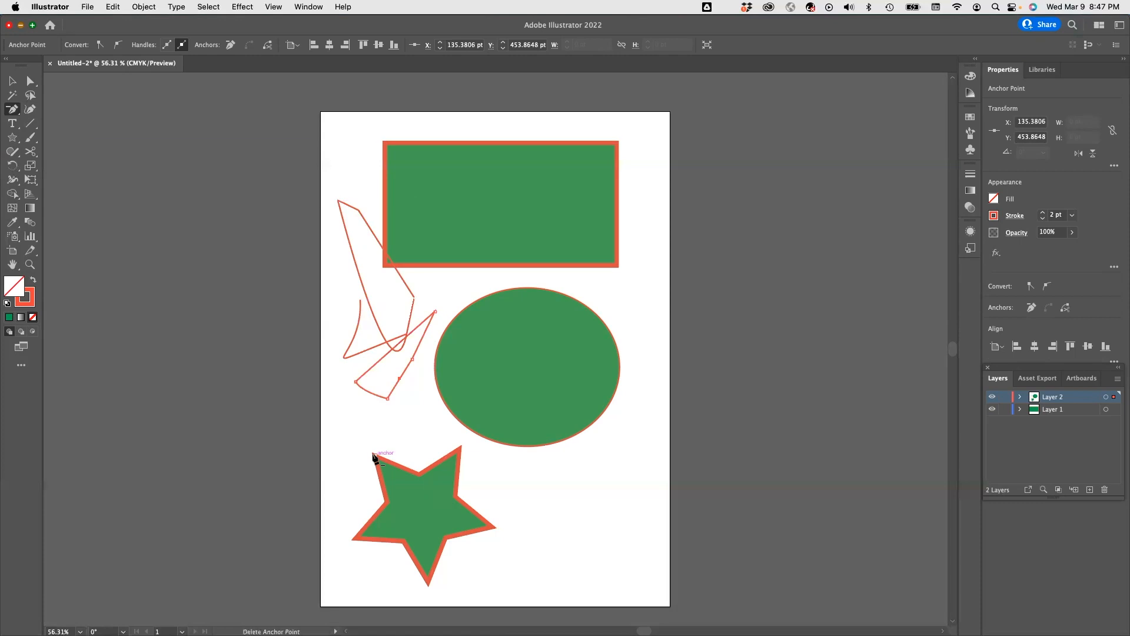
{"action": "left_click", "coordinate": [400, 380]}
{"action": "left_click", "coordinate": [387, 398]}
{"action": "left_click", "coordinate": [413, 357]}
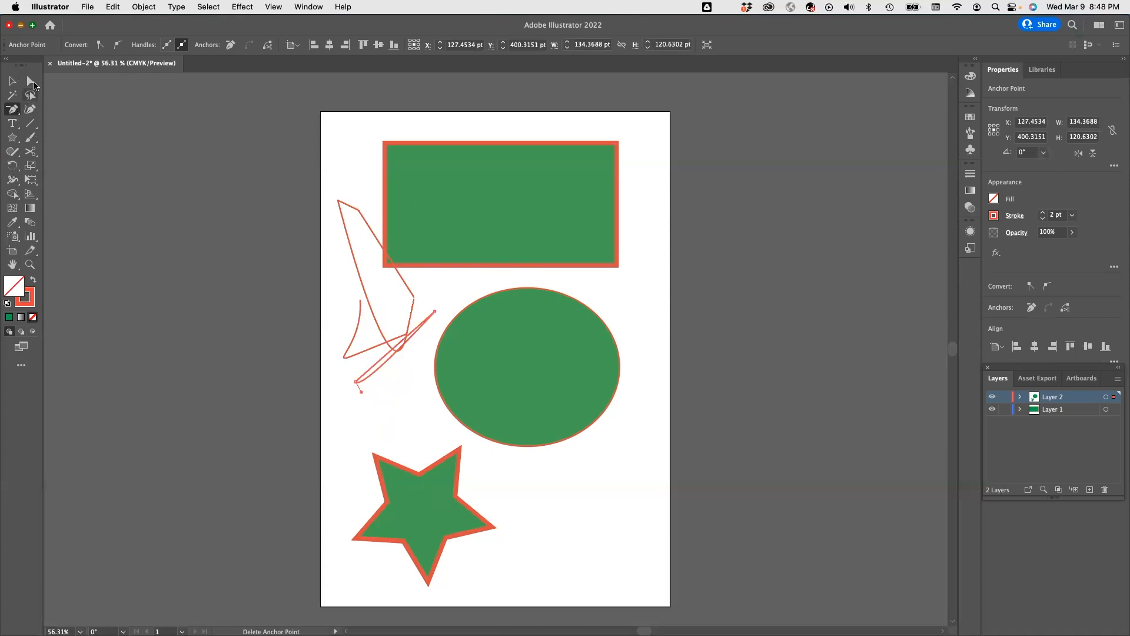
Pull the rectangle's lower-right corner outward to X 525 pt, Y 228 pt with the Direct Selection tool
{"action": "left_click", "coordinate": [37, 87]}
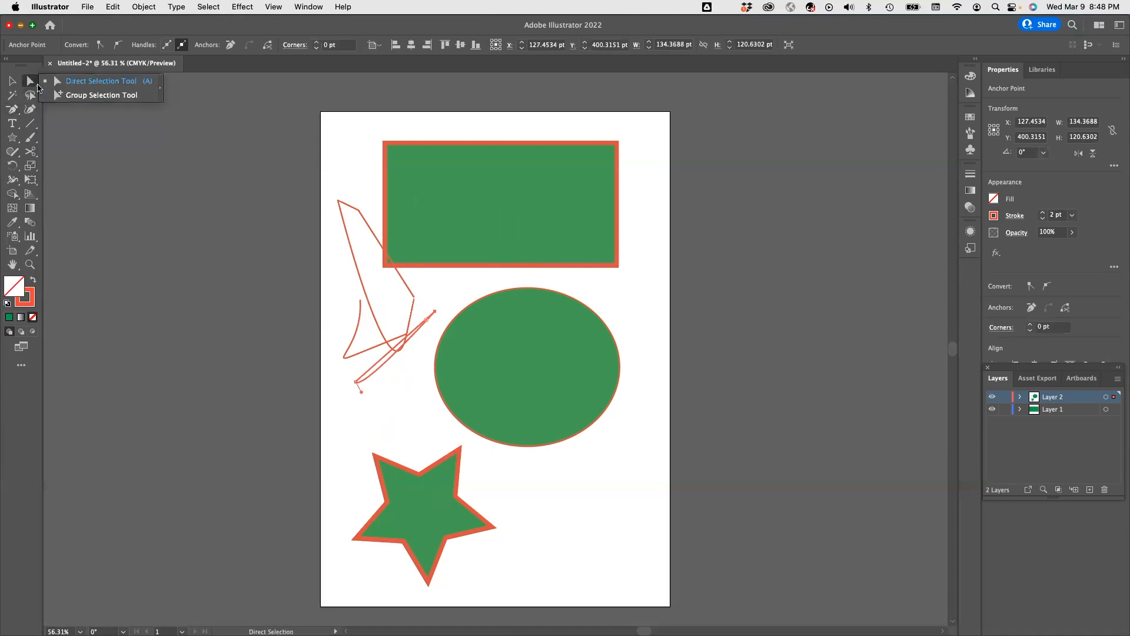
{"action": "left_click", "coordinate": [109, 86]}
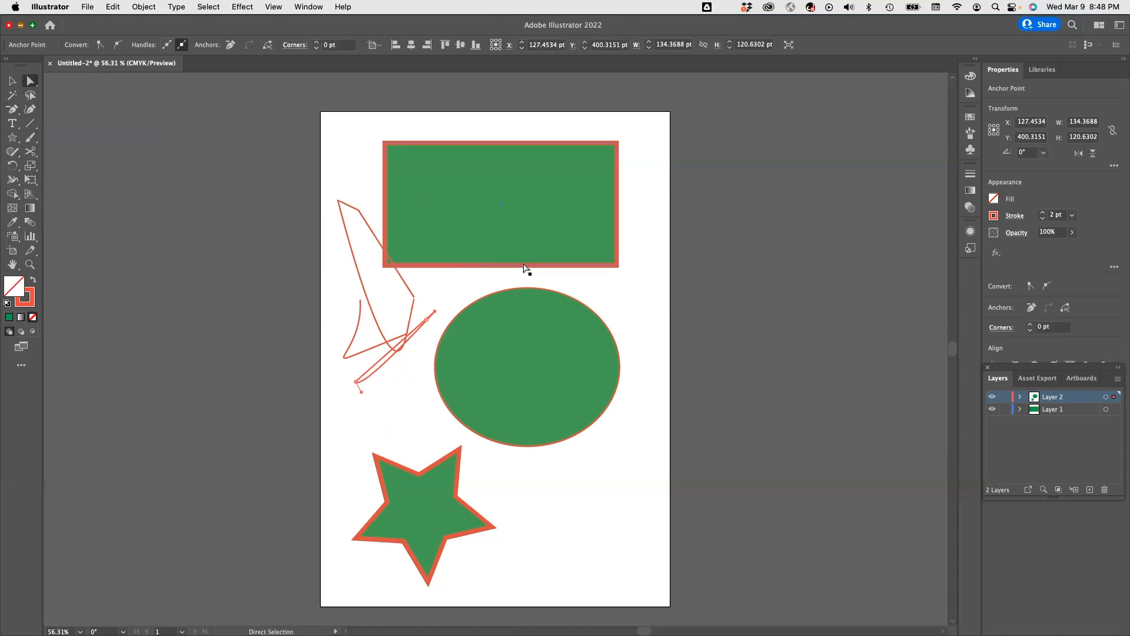
{"action": "left_click_drag", "start_coordinate": [617, 268], "coordinate": [631, 246]}
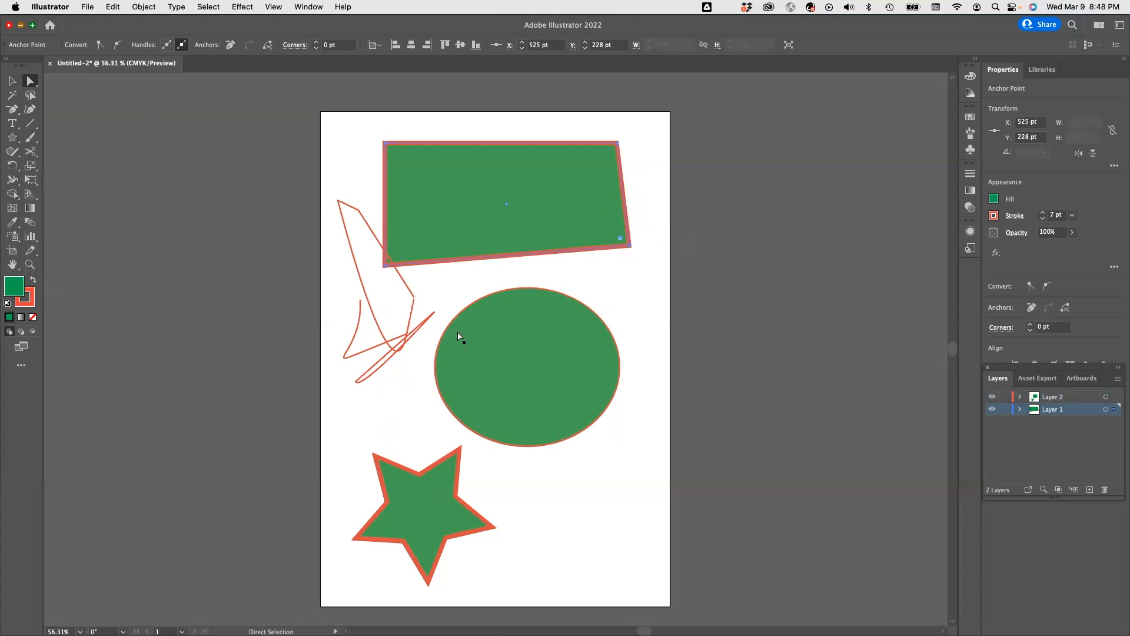
Move the distorted rectangle up and slightly right, close to the page's upper edge
{"action": "left_click_drag", "start_coordinate": [461, 188], "coordinate": [486, 171]}
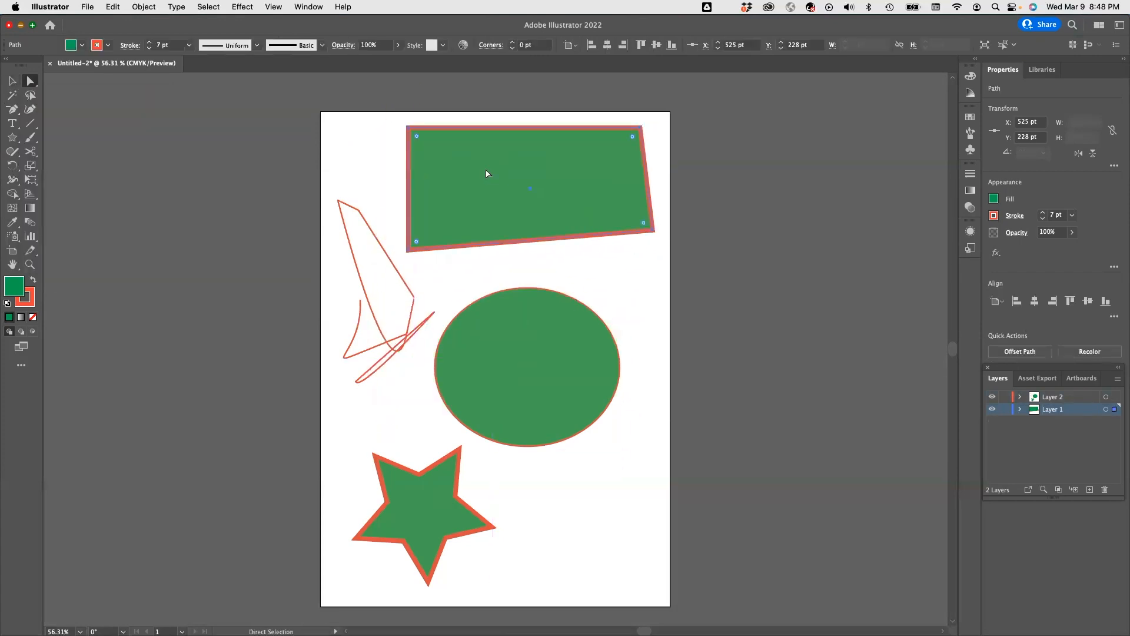
{"action": "left_click_drag", "start_coordinate": [407, 129], "coordinate": [412, 123]}
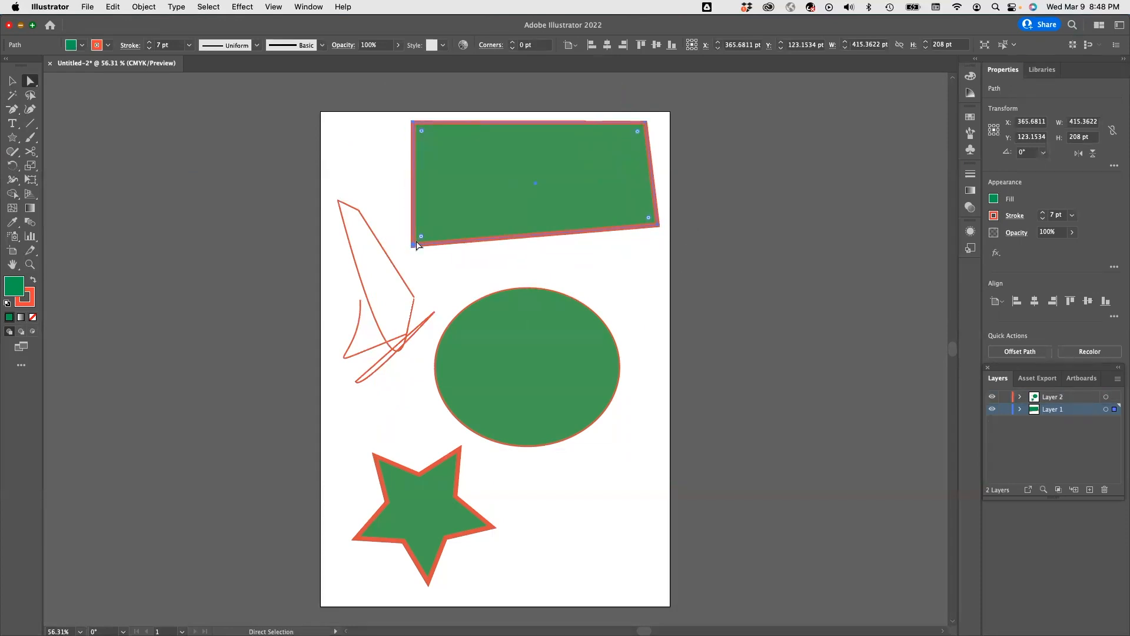
{"action": "left_click_drag", "start_coordinate": [413, 247], "coordinate": [403, 262]}
Stretch the star's points: top to 199, 535 pt; right to 426, 628 pt; bottom to 188, 820 pt; upper-left to 30, 528 pt
{"action": "left_click_drag", "start_coordinate": [462, 449], "coordinate": [438, 428]}
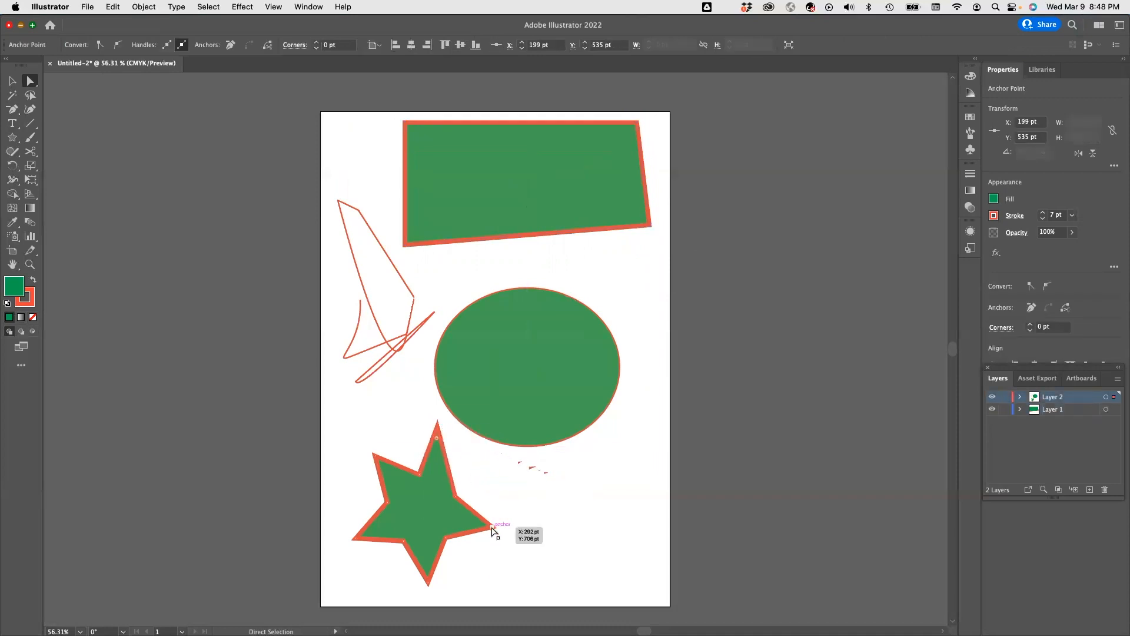
{"action": "left_click_drag", "start_coordinate": [492, 529], "coordinate": [582, 478]}
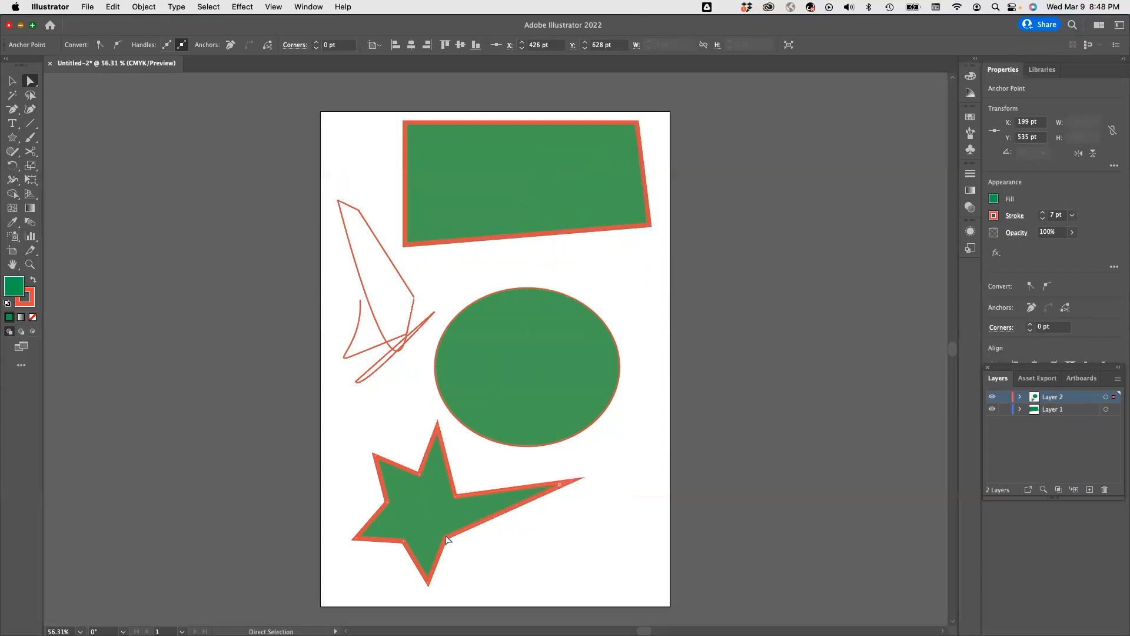
{"action": "mouse_move", "coordinate": [434, 588]}
{"action": "left_mouse_down"}
{"action": "mouse_move", "coordinate": [449, 601]}
{"action": "mouse_move", "coordinate": [489, 583]}
{"action": "mouse_move", "coordinate": [506, 591]}
{"action": "mouse_move", "coordinate": [431, 586]}
{"action": "left_mouse_up"}
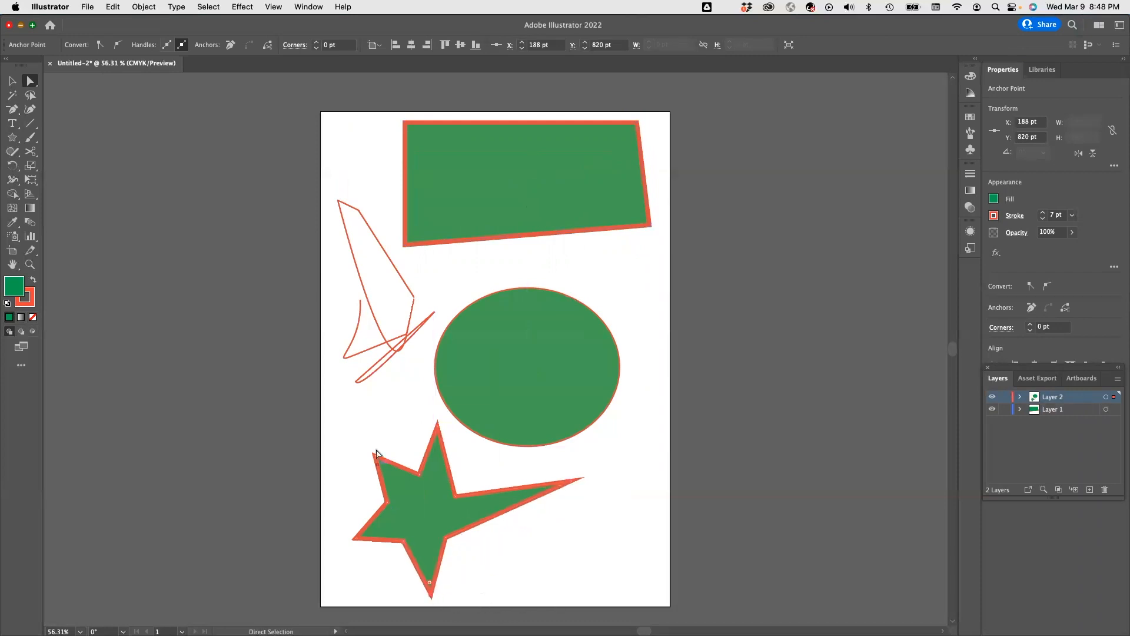
{"action": "left_click_drag", "start_coordinate": [375, 457], "coordinate": [333, 417]}
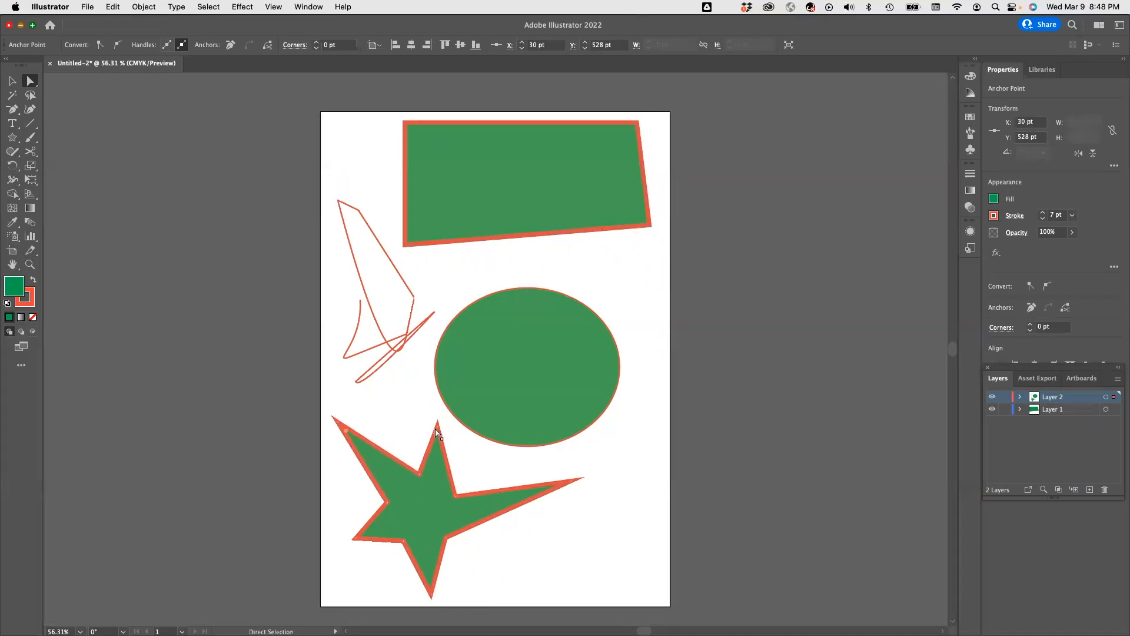
Stretch the star's top point up to about 195, 491 pt and its lower-left point out to 23, 752 pt
{"action": "left_click_drag", "start_coordinate": [437, 425], "coordinate": [435, 411]}
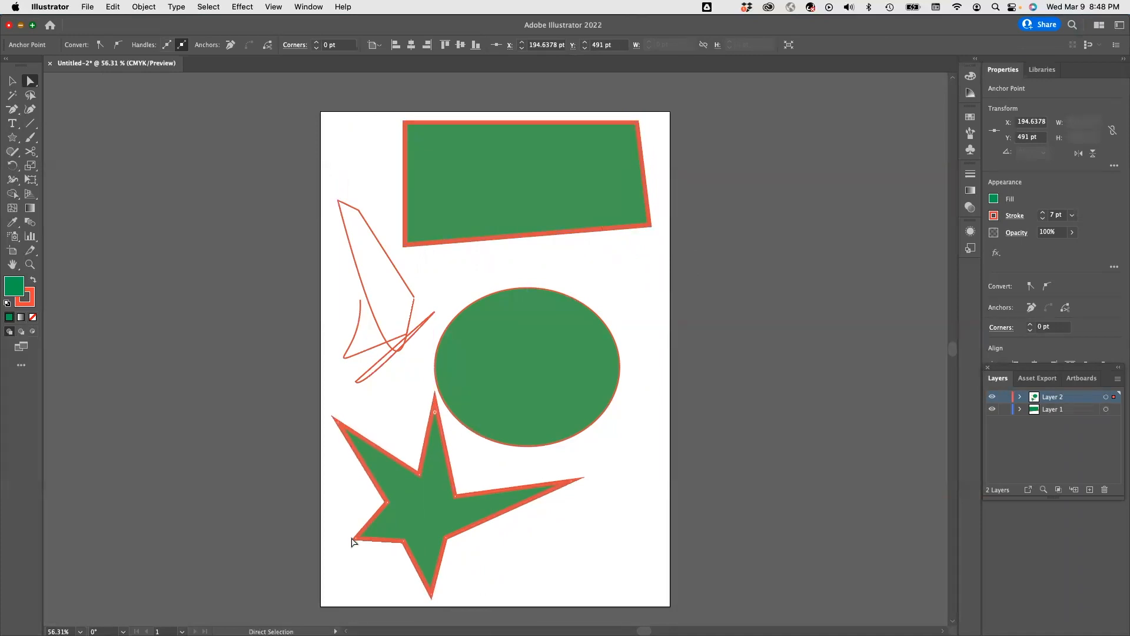
{"action": "left_click_drag", "start_coordinate": [355, 540], "coordinate": [344, 549]}
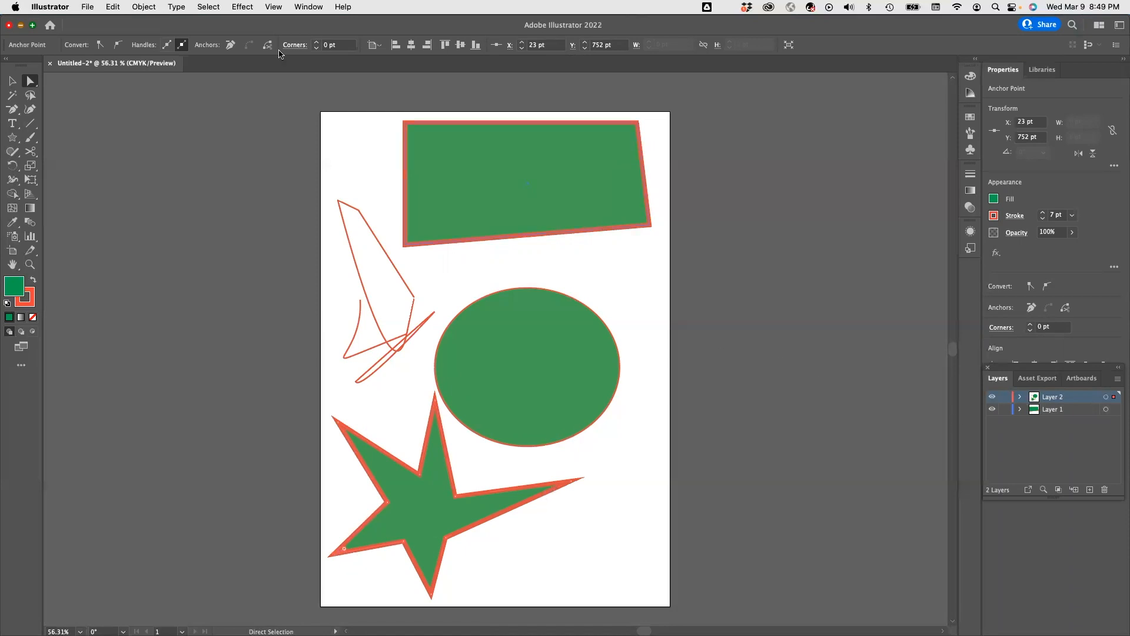
Widen the artboard on both sides to a width of 1245 pt with the Artboard tool
{"action": "left_click", "coordinate": [12, 251]}
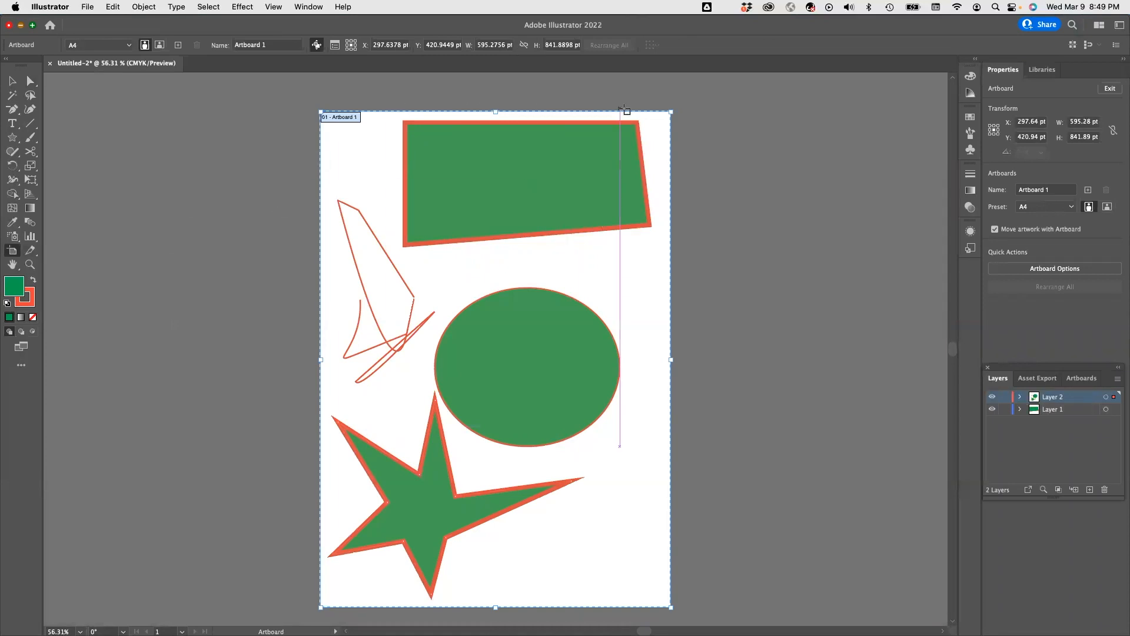
{"action": "left_click_drag", "start_coordinate": [671, 359], "coordinate": [857, 359]}
{"action": "left_click_drag", "start_coordinate": [326, 360], "coordinate": [124, 359]}
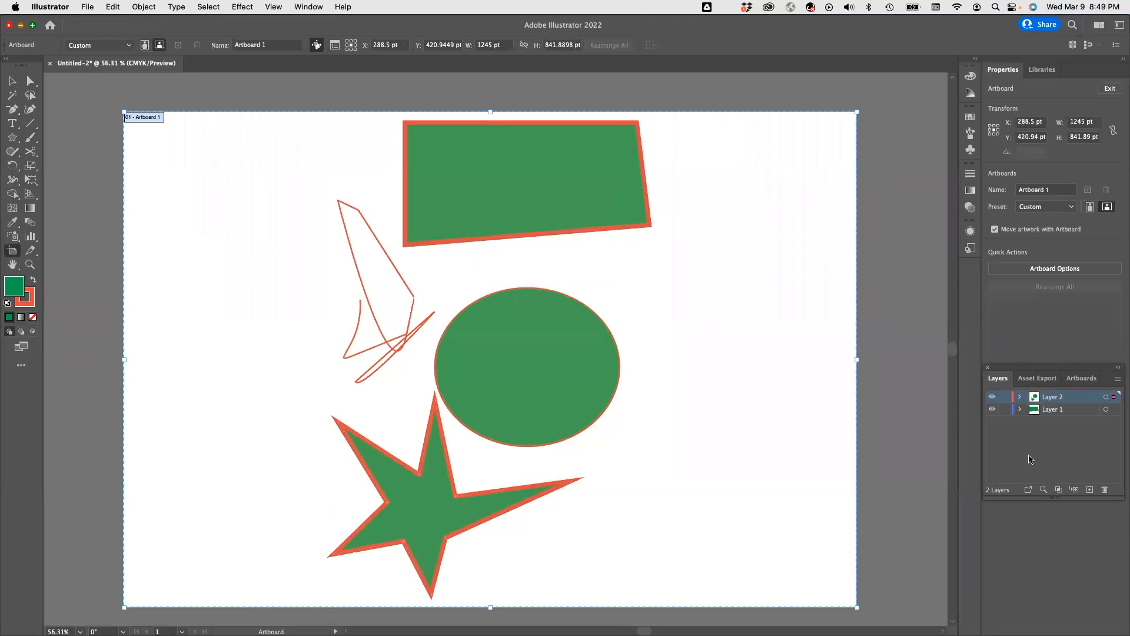
Add a new layer and draw a rounded rectangle about 206 by 156 pt in the empty area at the artboard's left
{"action": "left_click", "coordinate": [1090, 490]}
{"action": "left_click", "coordinate": [18, 143]}
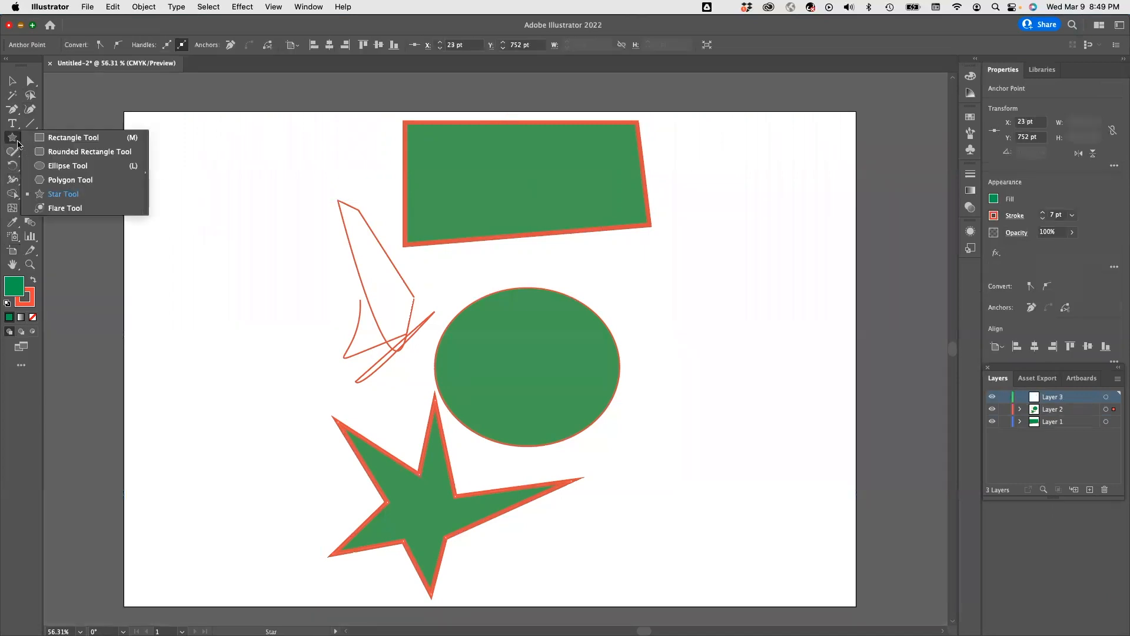
{"action": "left_click", "coordinate": [73, 154]}
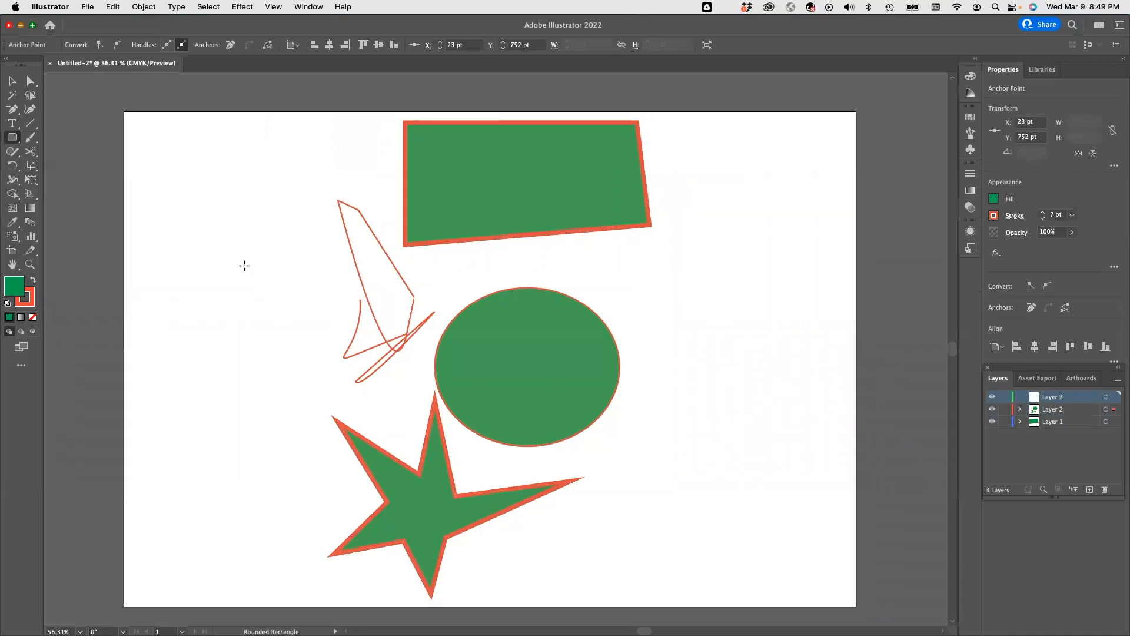
{"action": "left_click_drag", "start_coordinate": [175, 245], "coordinate": [297, 336]}
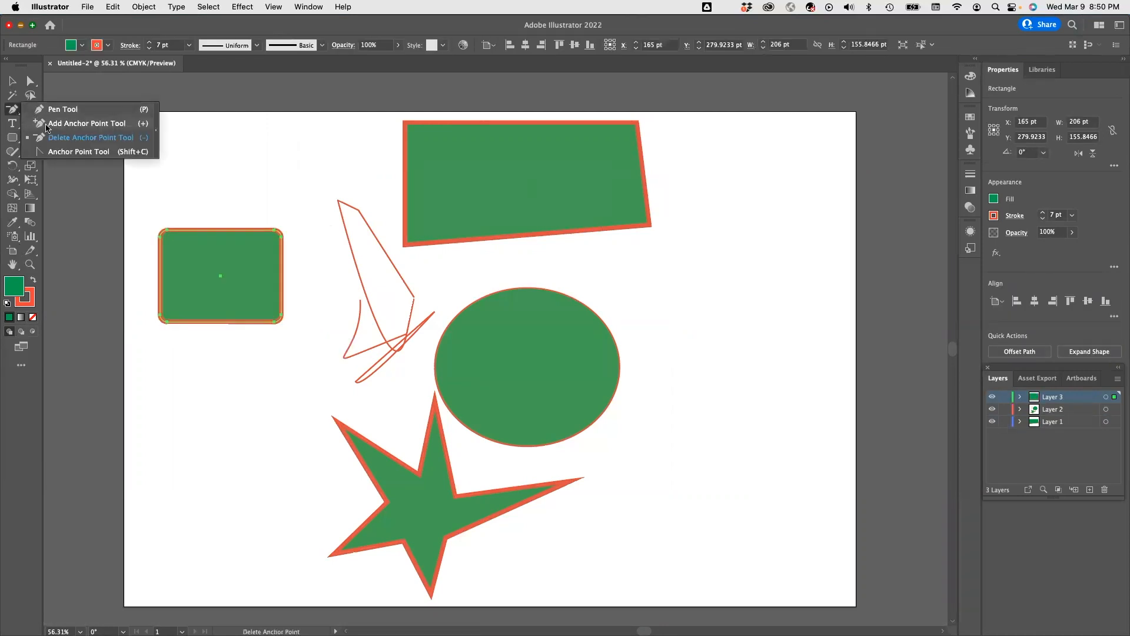
Add an anchor point midway along the rounded rectangle's top edge and pull it straight up to Y 67 pt
{"action": "left_click", "coordinate": [46, 125]}
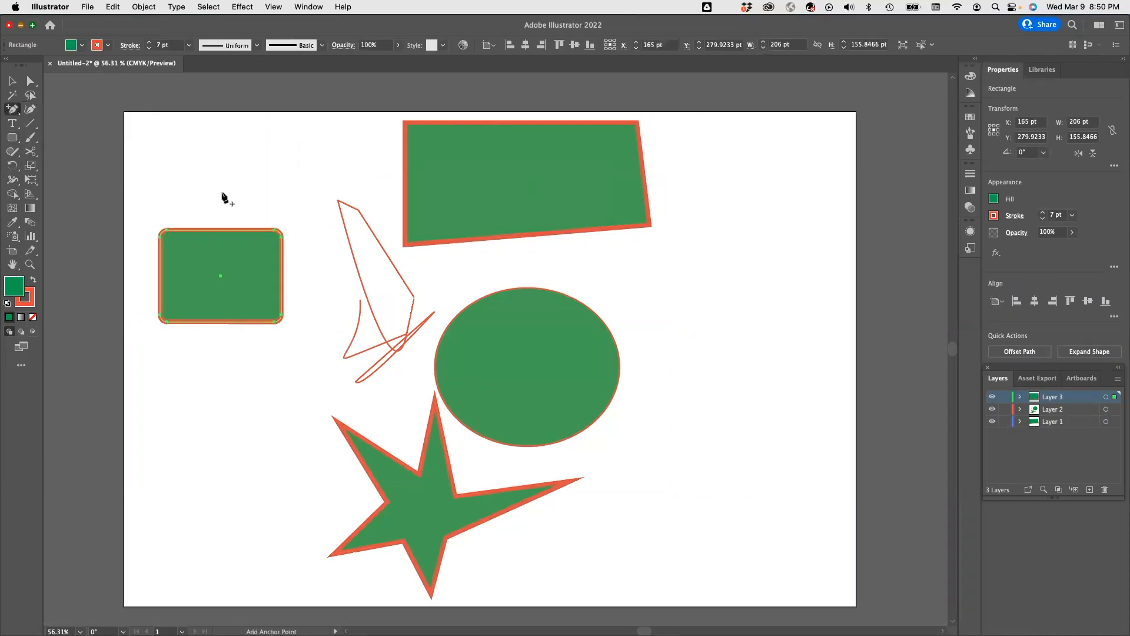
{"action": "left_click", "coordinate": [220, 230]}
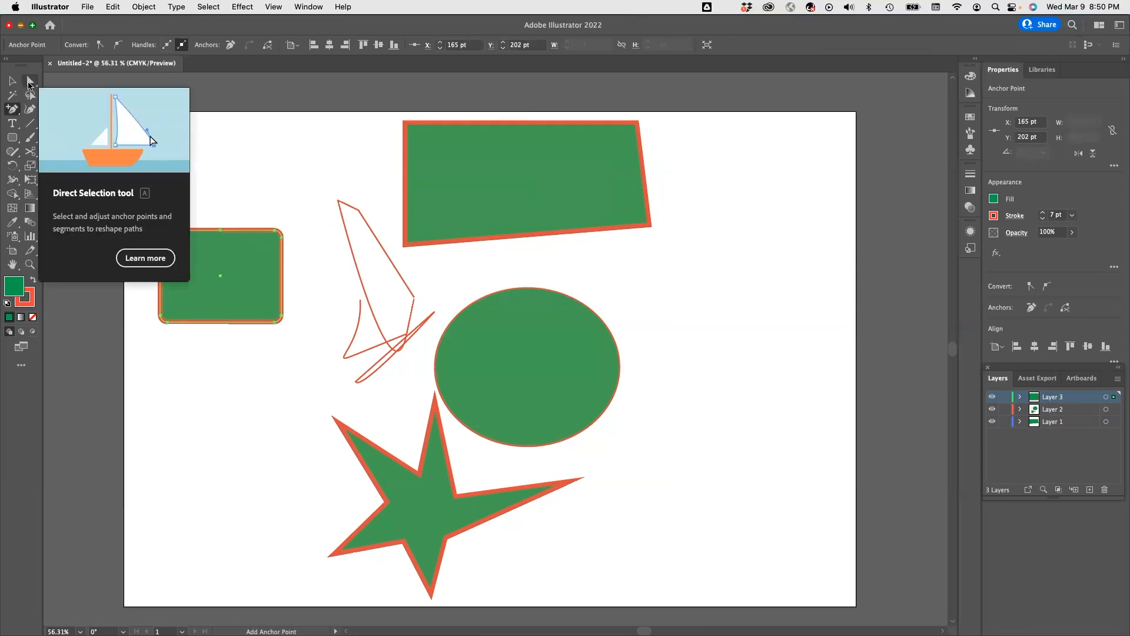
{"action": "left_click", "coordinate": [28, 82]}
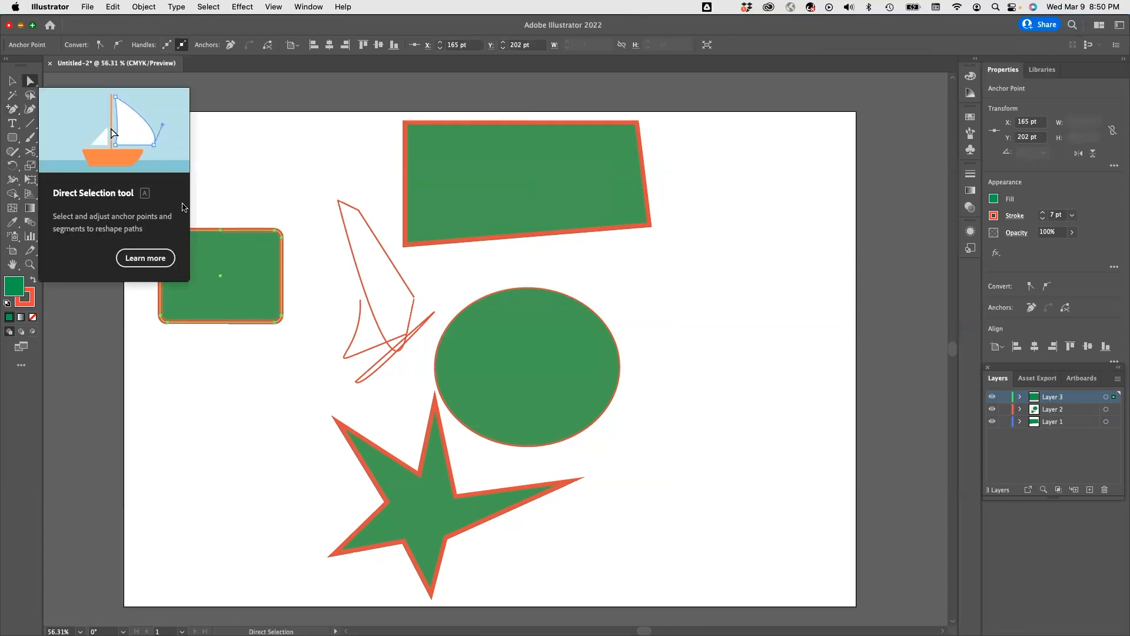
{"action": "left_click_drag", "start_coordinate": [221, 231], "coordinate": [221, 152]}
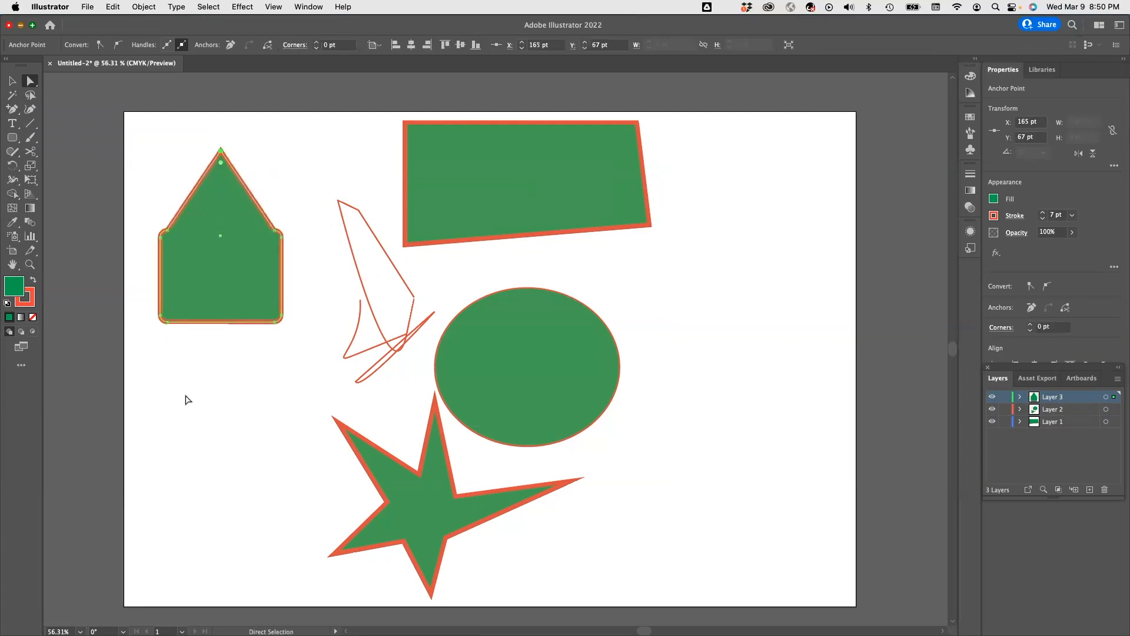
Nudge the house shape's right sloping edge slightly right and up, bringing its peak to about 175, 61 pt
{"action": "right_click", "coordinate": [249, 195]}
{"action": "left_click", "coordinate": [274, 182]}
{"action": "mouse_move", "coordinate": [256, 188]}
{"action": "left_mouse_down"}
{"action": "mouse_move", "coordinate": [266, 171]}
{"action": "mouse_move", "coordinate": [295, 183]}
{"action": "mouse_move", "coordinate": [230, 196]}
{"action": "mouse_move", "coordinate": [261, 164]}
{"action": "mouse_move", "coordinate": [238, 176]}
{"action": "mouse_move", "coordinate": [266, 160]}
{"action": "mouse_move", "coordinate": [252, 172]}
{"action": "mouse_move", "coordinate": [268, 111]}
{"action": "mouse_move", "coordinate": [261, 194]}
{"action": "mouse_move", "coordinate": [252, 187]}
{"action": "left_mouse_up"}
Add an anchor point midway along the house shape's right slope and pull it outward to X 323 pt, Y 43 pt
{"action": "key", "text": "plus"}
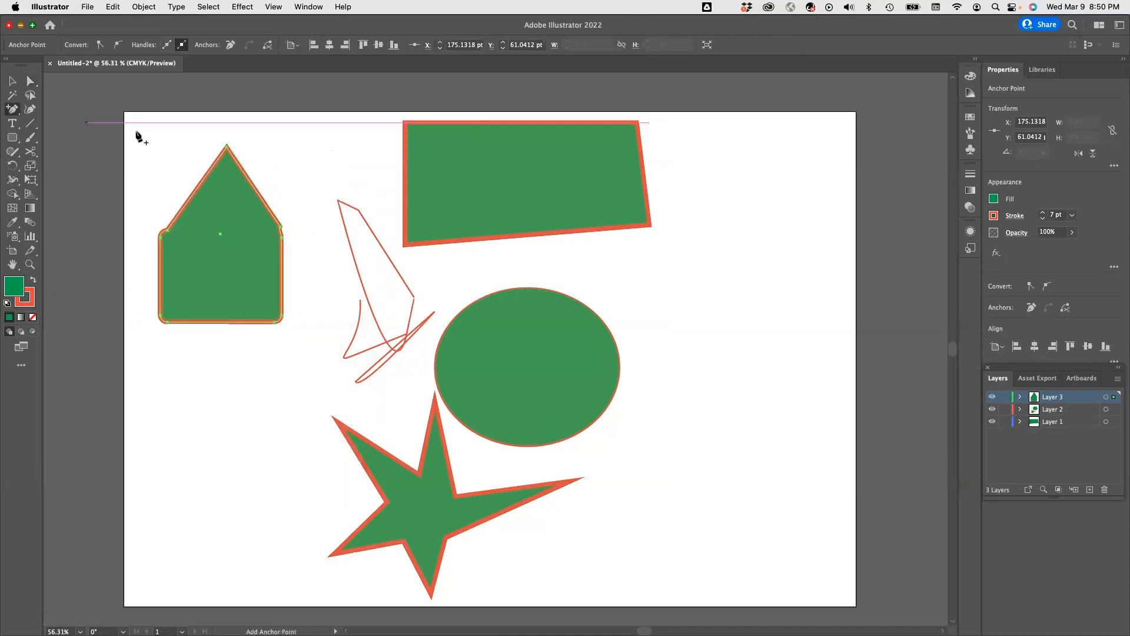
{"action": "left_click", "coordinate": [257, 187]}
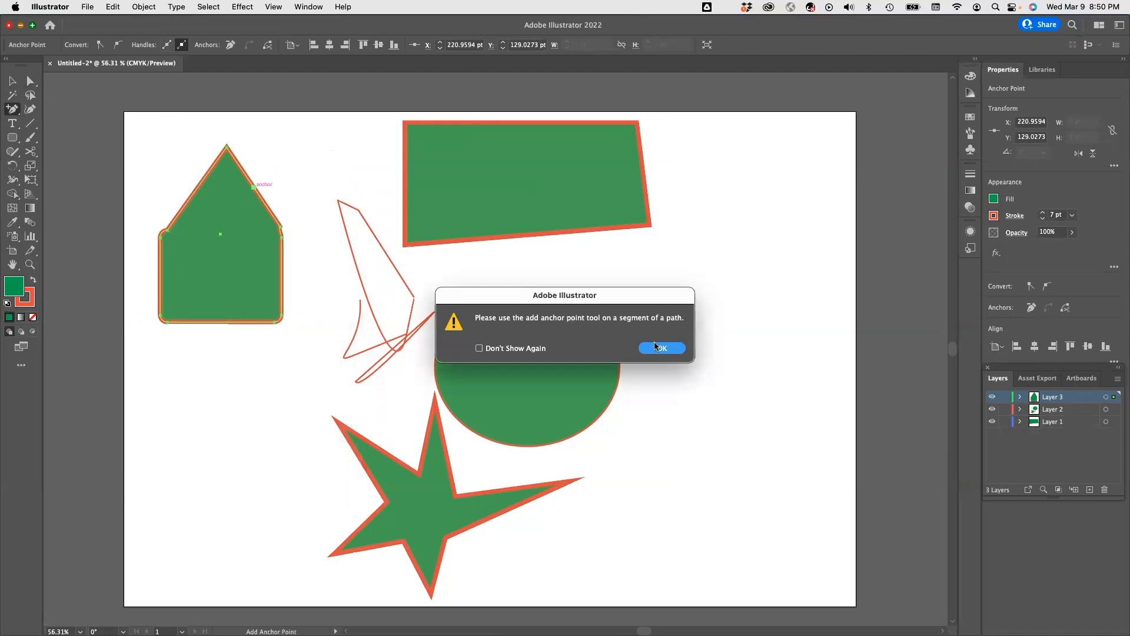
{"action": "left_click", "coordinate": [655, 350]}
{"action": "left_click", "coordinate": [33, 81]}
{"action": "left_click_drag", "start_coordinate": [256, 183], "coordinate": [313, 138]}
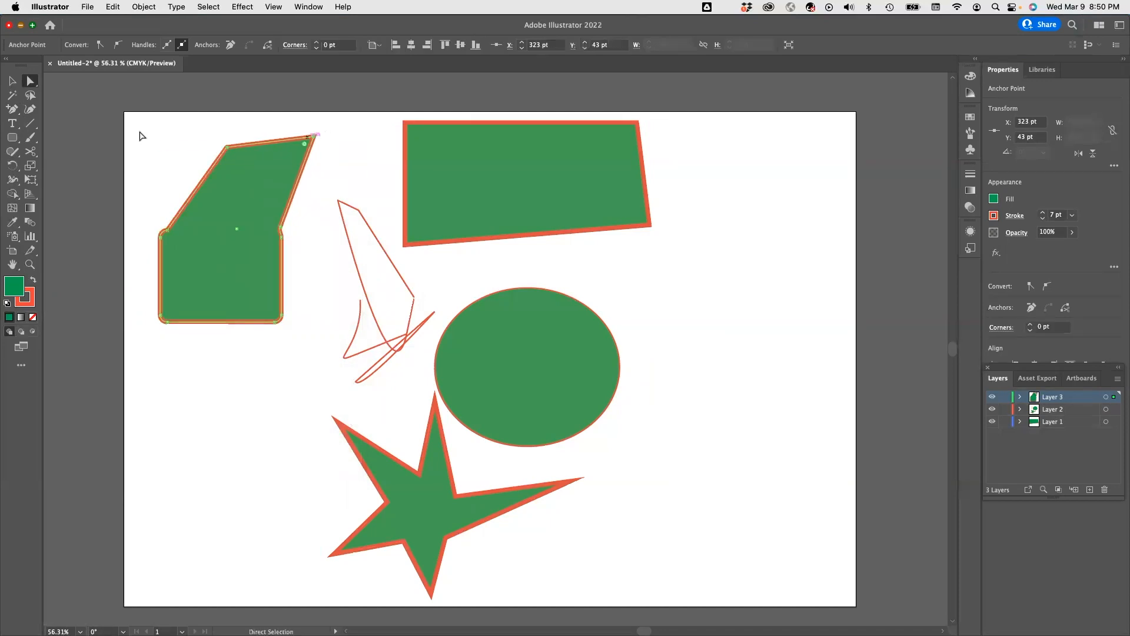
Delete the outermost upper-right anchor point of the house shape with the Delete Anchor Point tool
{"action": "left_click", "coordinate": [13, 111]}
{"action": "left_click", "coordinate": [16, 115]}
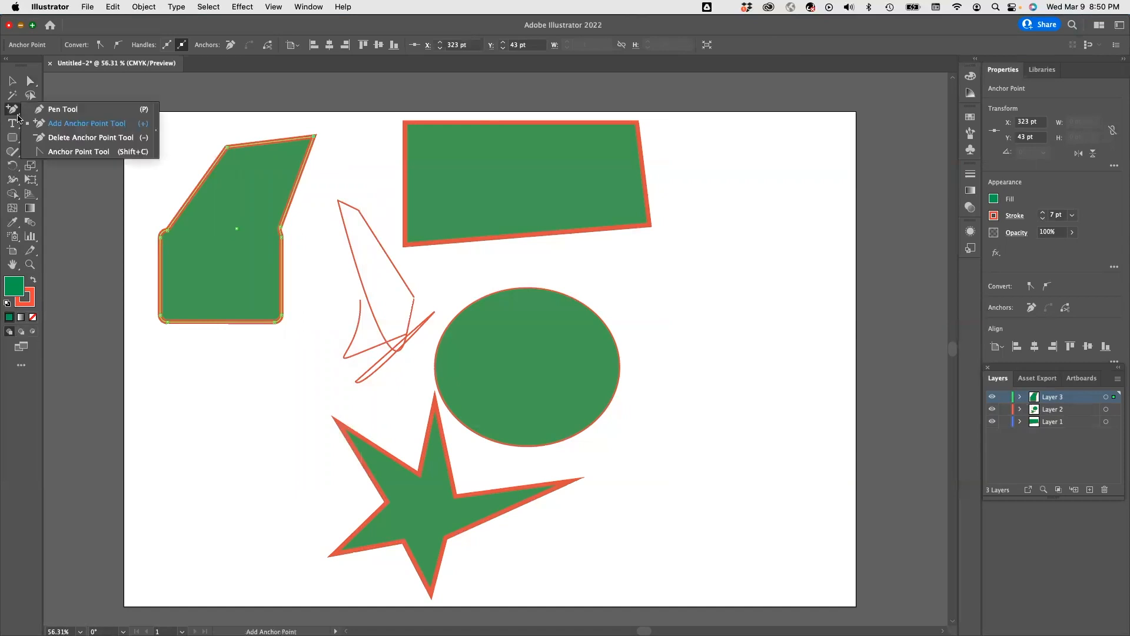
{"action": "left_click", "coordinate": [91, 137]}
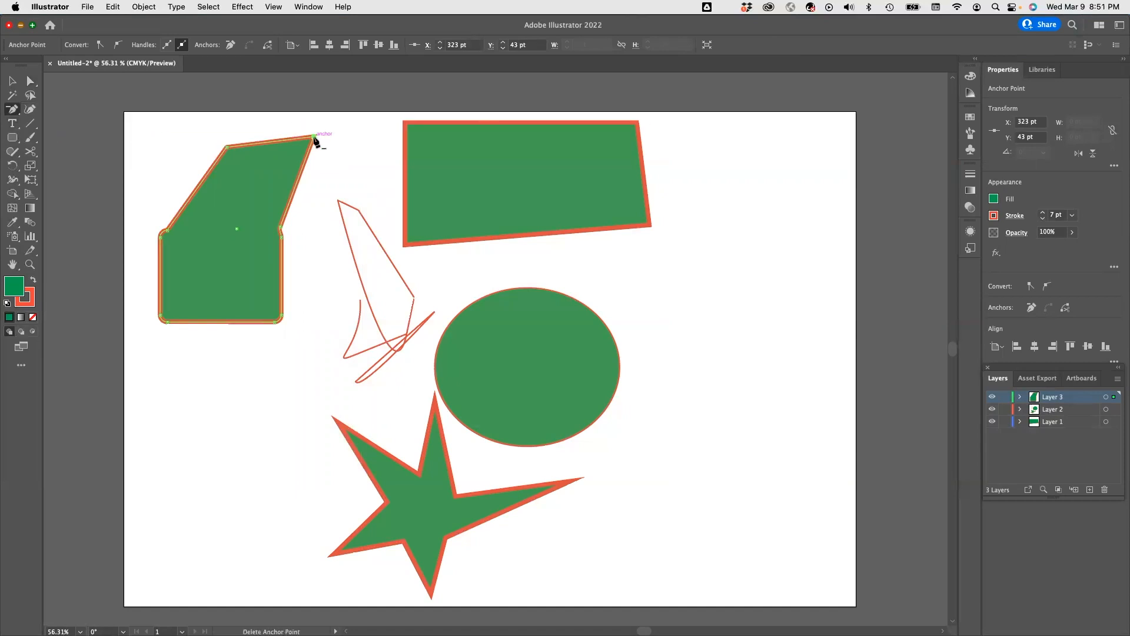
{"action": "left_click", "coordinate": [314, 137]}
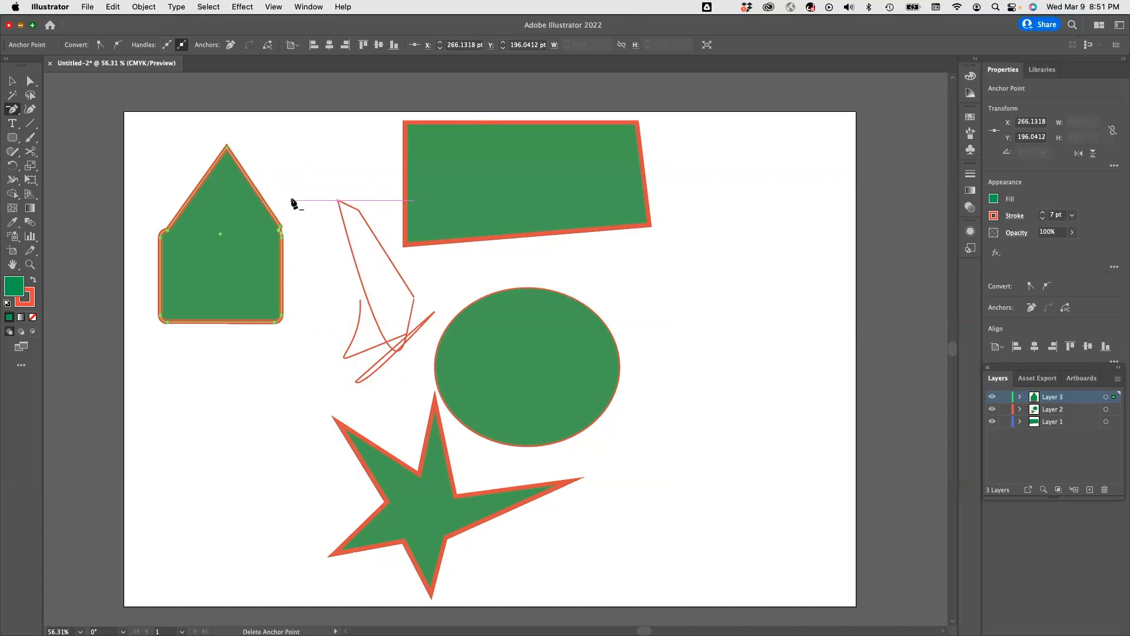
Convert the house shape's peak and right shoulder into smooth curves with the Anchor Point tool
{"action": "left_click", "coordinate": [16, 114]}
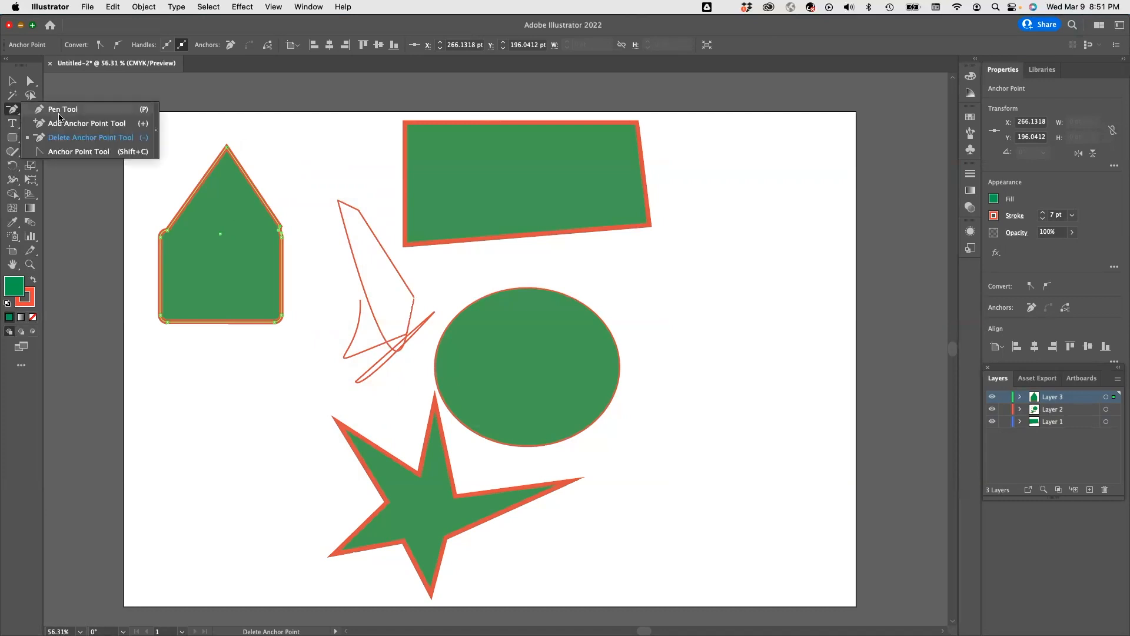
{"action": "left_click", "coordinate": [83, 153]}
{"action": "left_click_drag", "start_coordinate": [227, 146], "coordinate": [255, 148]}
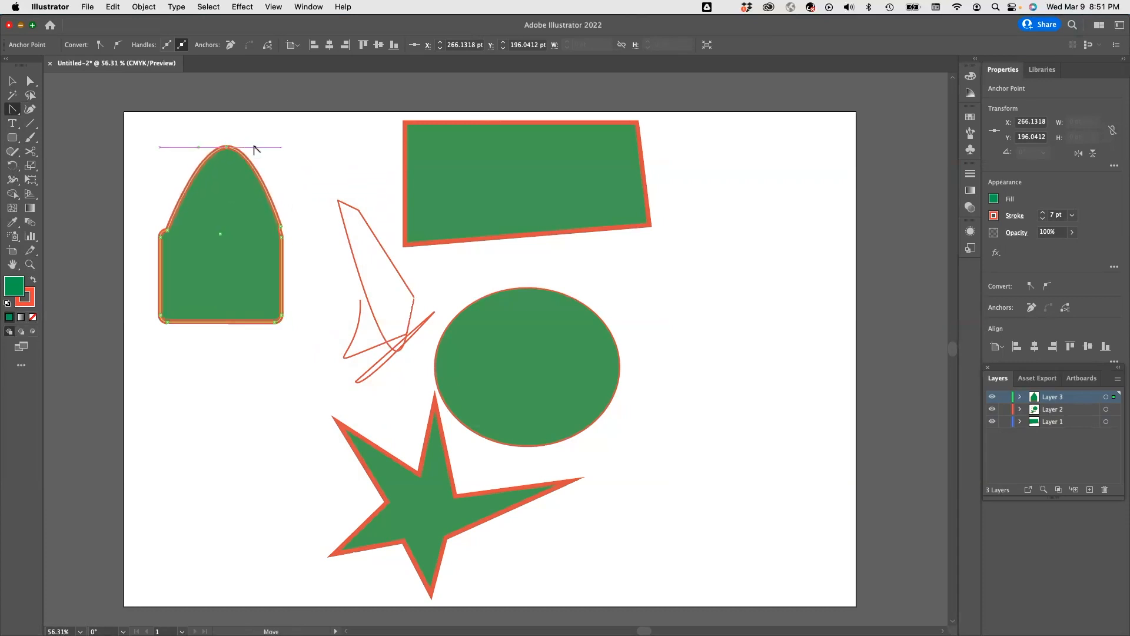
{"action": "left_click_drag", "start_coordinate": [280, 227], "coordinate": [317, 220]}
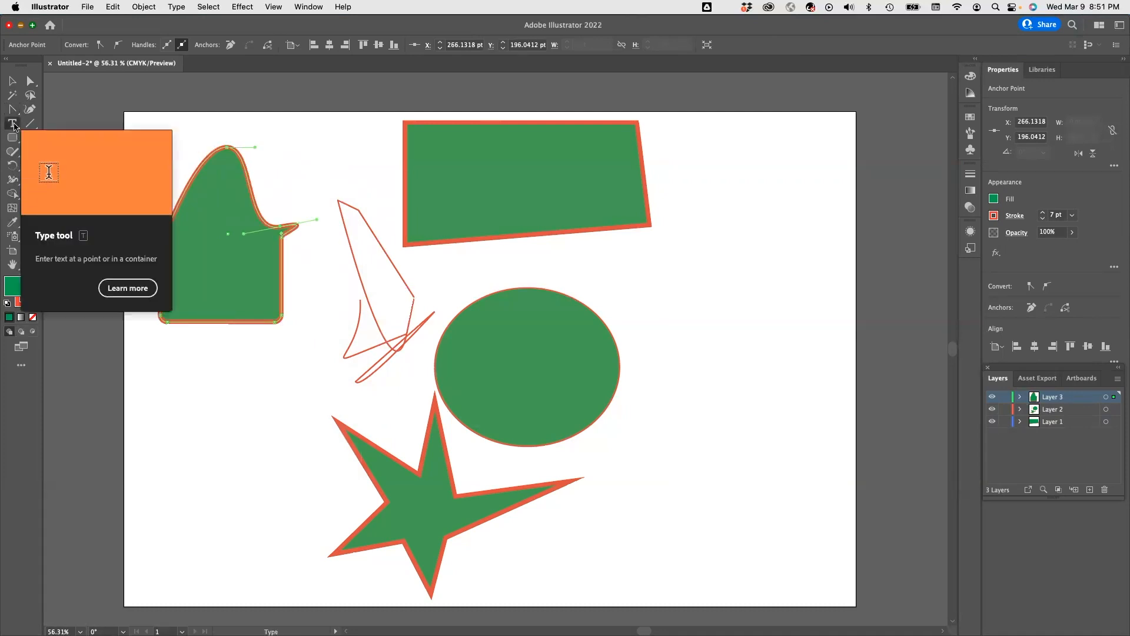
Place the text "YSU" in the empty area to the right of the green ellipse
{"action": "left_click", "coordinate": [11, 123]}
{"action": "left_click", "coordinate": [676, 305]}
{"action": "key", "text": "BackSpace"}
{"action": "type", "text": "YSU"}
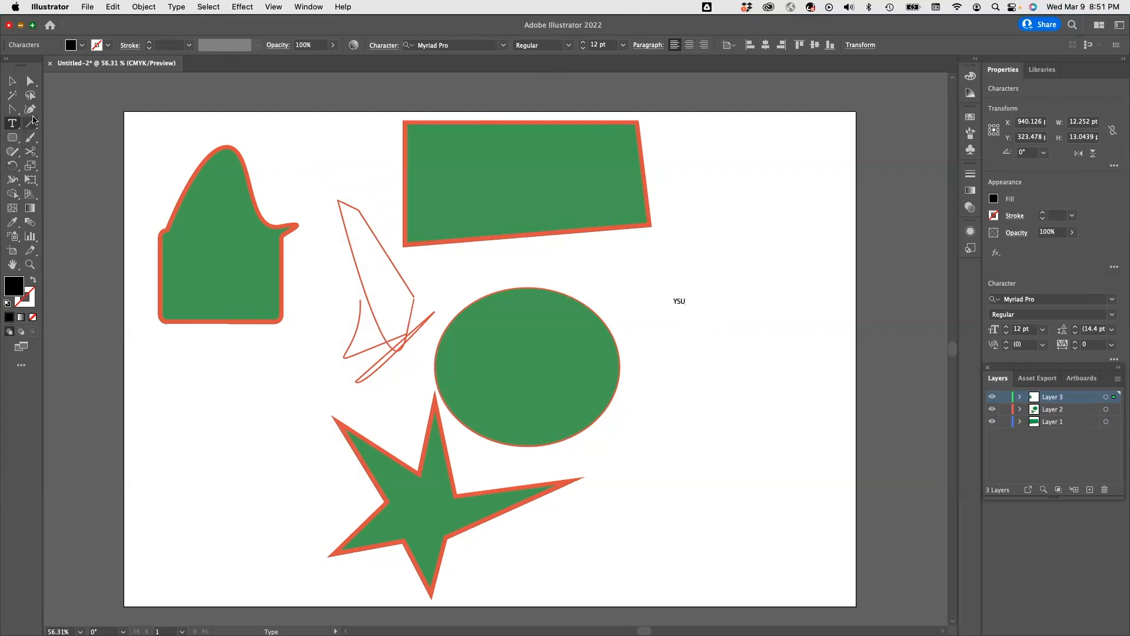
Paint two short horizontal strokes and one long wavy vertical stroke between the house shape and the rectangle with the Paintbrush
{"action": "left_click", "coordinate": [31, 139]}
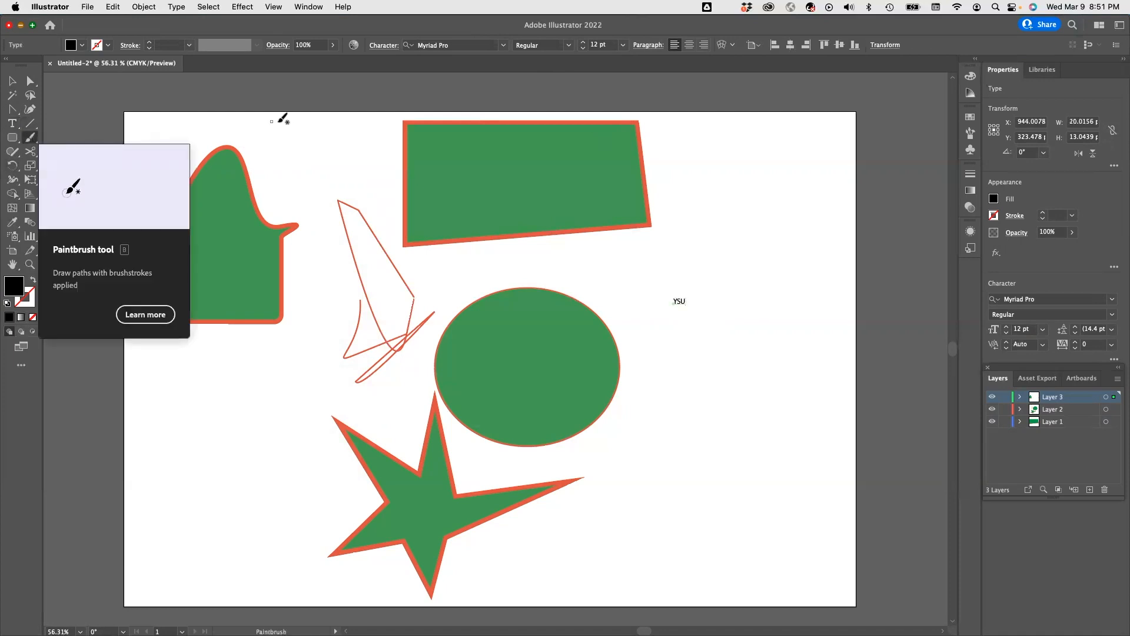
{"action": "left_click_drag", "start_coordinate": [269, 131], "coordinate": [357, 133]}
{"action": "left_click_drag", "start_coordinate": [282, 166], "coordinate": [374, 162]}
{"action": "mouse_move", "coordinate": [305, 193]}
{"action": "left_mouse_down"}
{"action": "mouse_move", "coordinate": [324, 236]}
{"action": "mouse_move", "coordinate": [299, 292]}
{"action": "mouse_move", "coordinate": [308, 383]}
{"action": "mouse_move", "coordinate": [256, 427]}
{"action": "mouse_move", "coordinate": [255, 504]}
{"action": "left_mouse_up"}
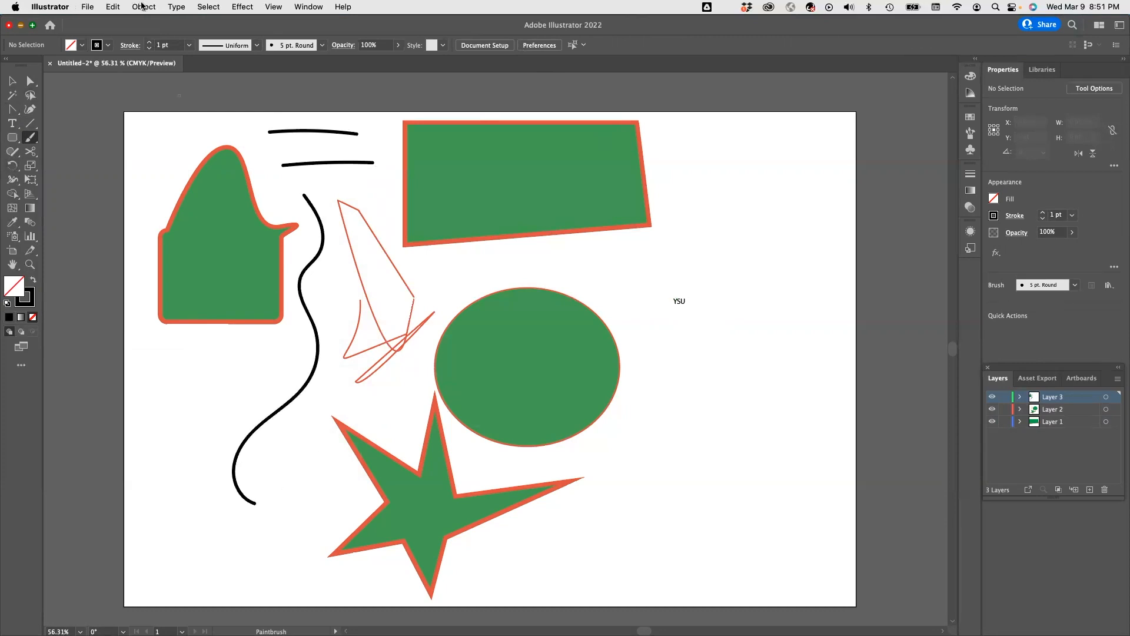
Draw a straight diagonal line below the house shape, near the artboard's left edge, with the Line Segment tool
{"action": "left_click", "coordinate": [36, 129]}
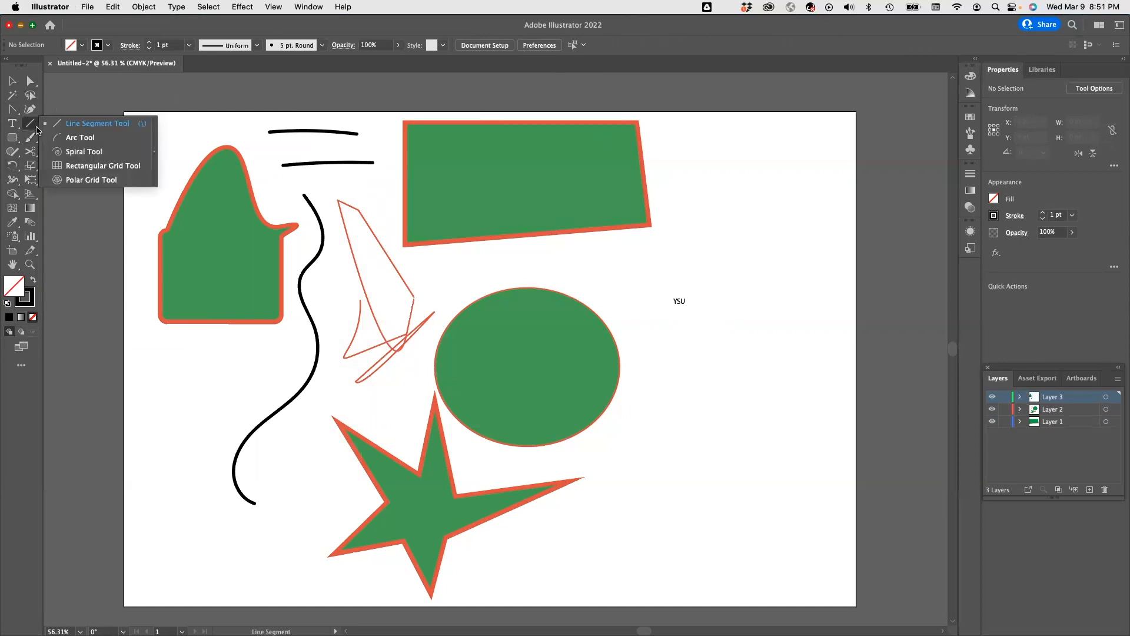
{"action": "left_click", "coordinate": [85, 125]}
{"action": "left_click_drag", "start_coordinate": [139, 373], "coordinate": [216, 539]}
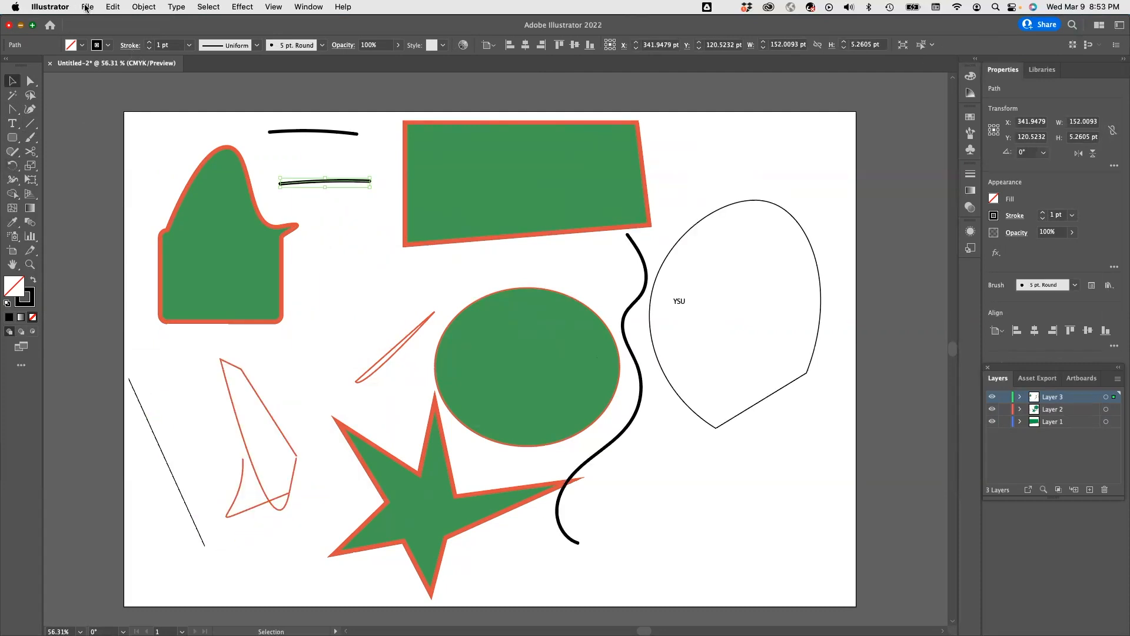
Create a new portrait A4 document in points with one artboard and CMYK color
{"action": "left_click", "coordinate": [86, 8]}
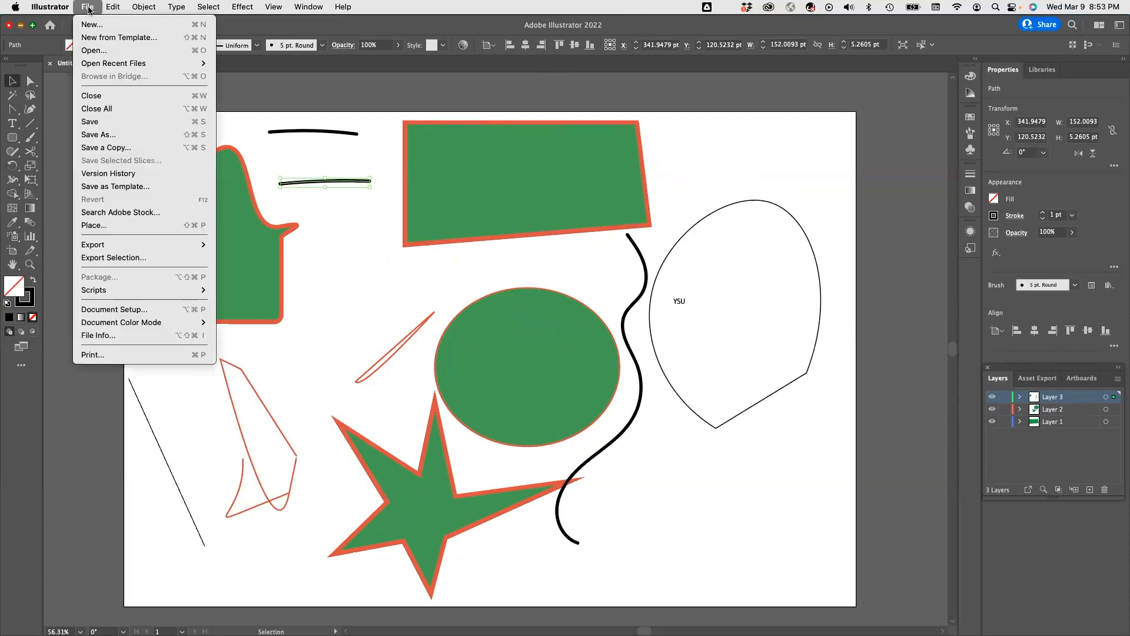
{"action": "left_click", "coordinate": [90, 24]}
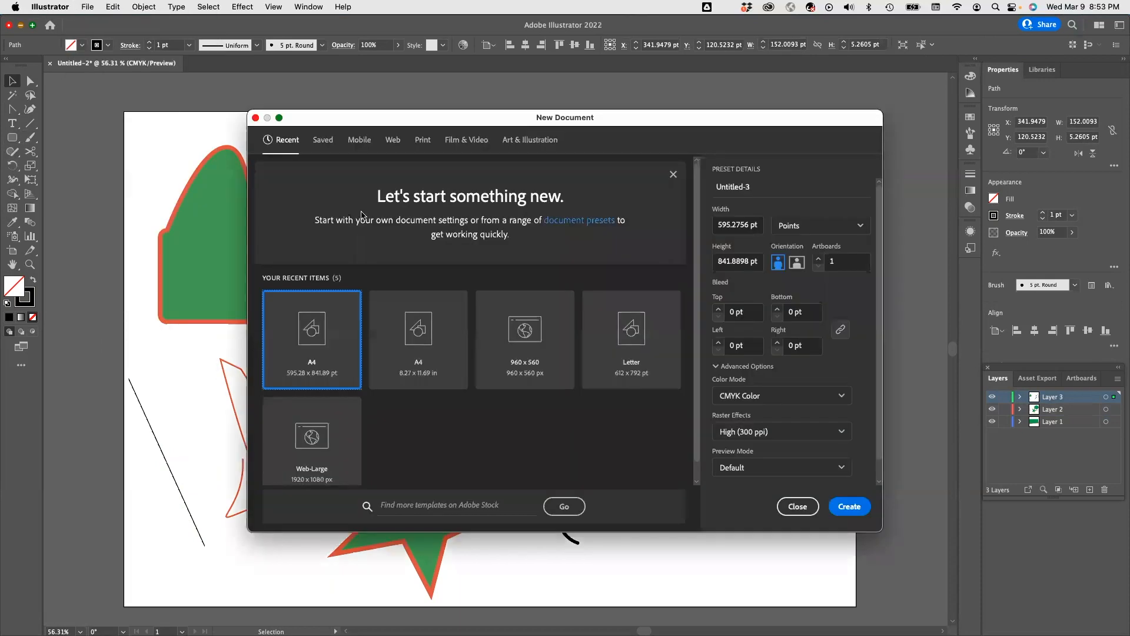
{"action": "left_click", "coordinate": [853, 511]}
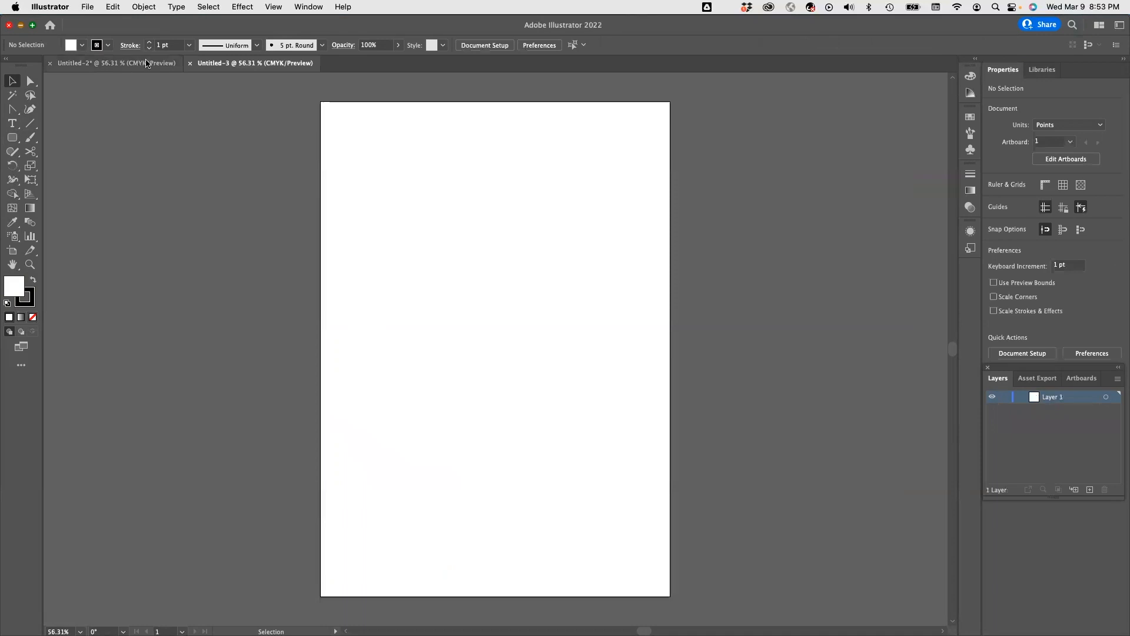
Tile the two open documents side by side and consolidate them back into a single tabbed view
{"action": "left_click", "coordinate": [1099, 26]}
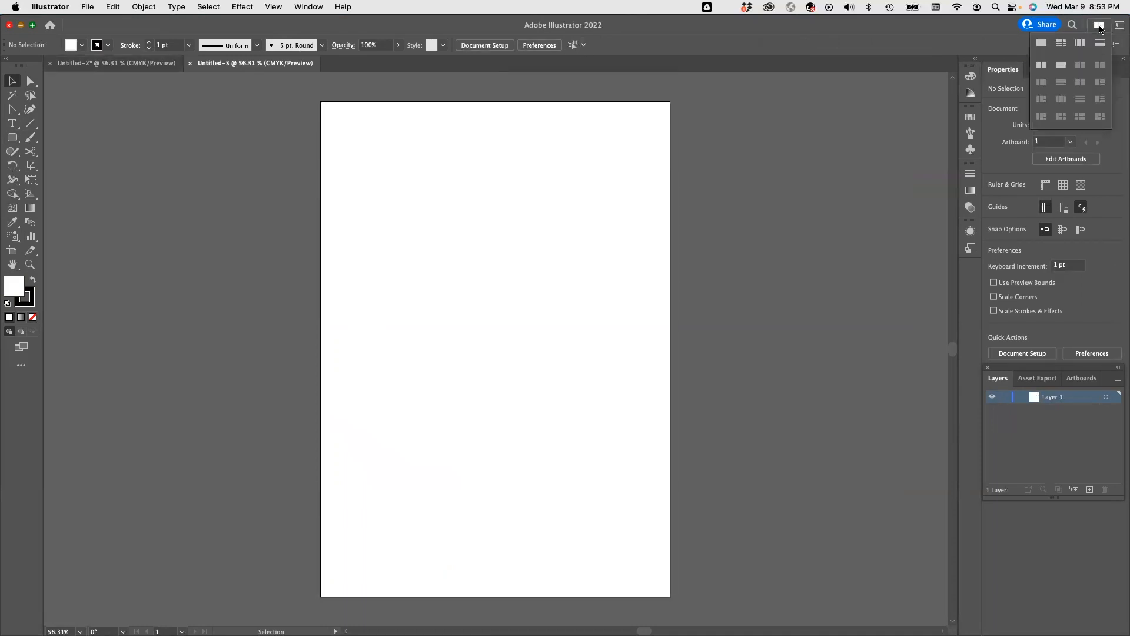
{"action": "left_click", "coordinate": [1041, 66]}
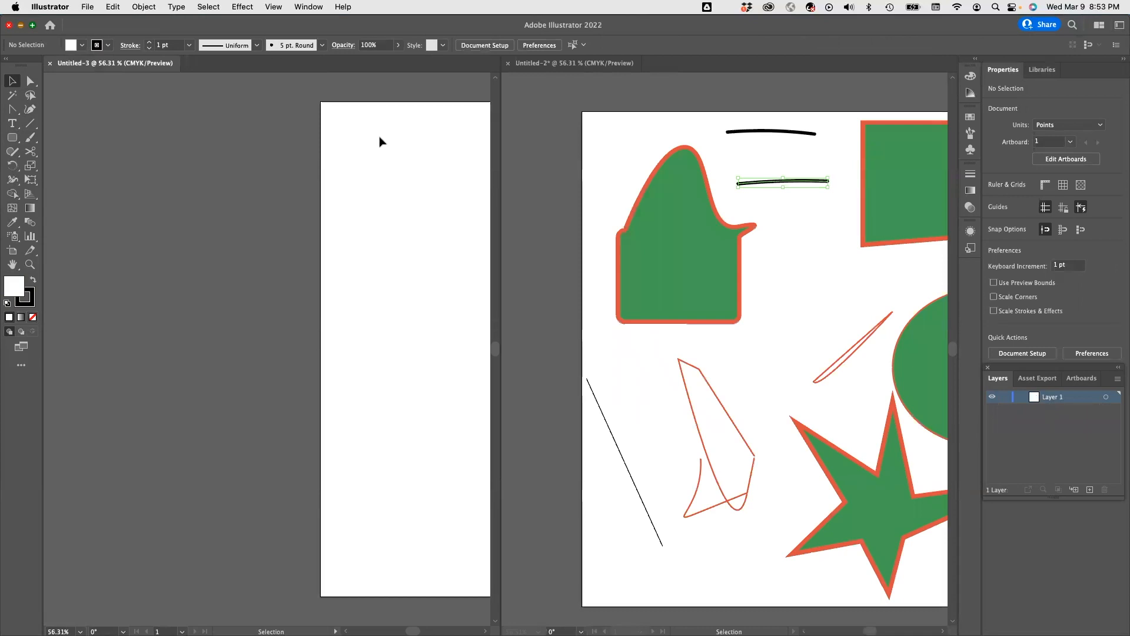
{"action": "left_click", "coordinate": [1099, 27]}
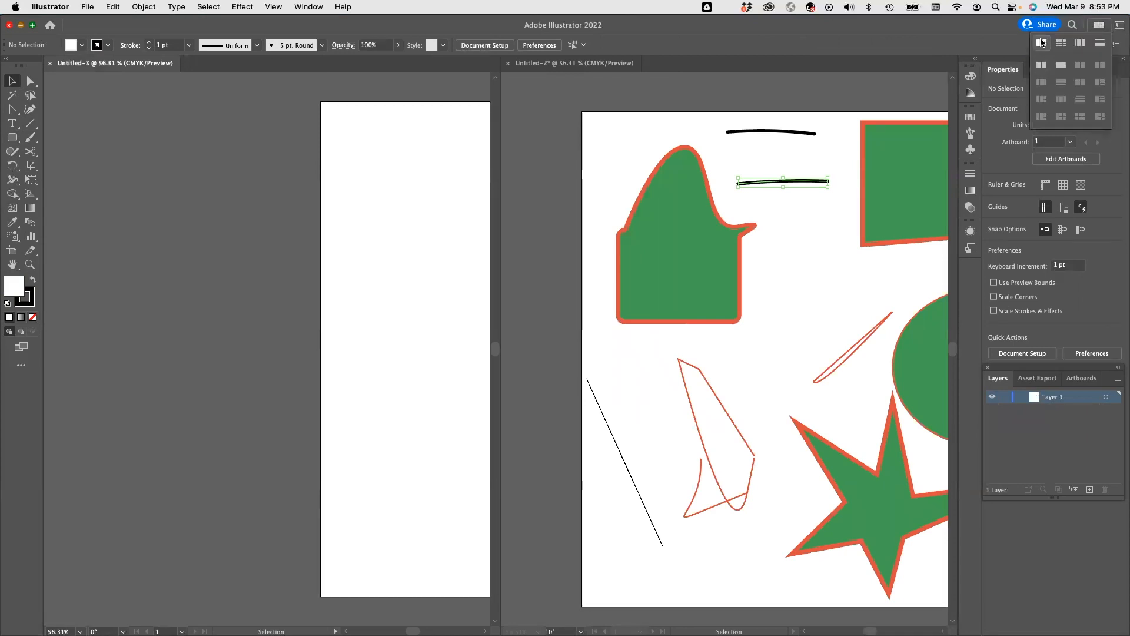
{"action": "left_click", "coordinate": [1041, 43]}
{"action": "left_click", "coordinate": [1100, 26]}
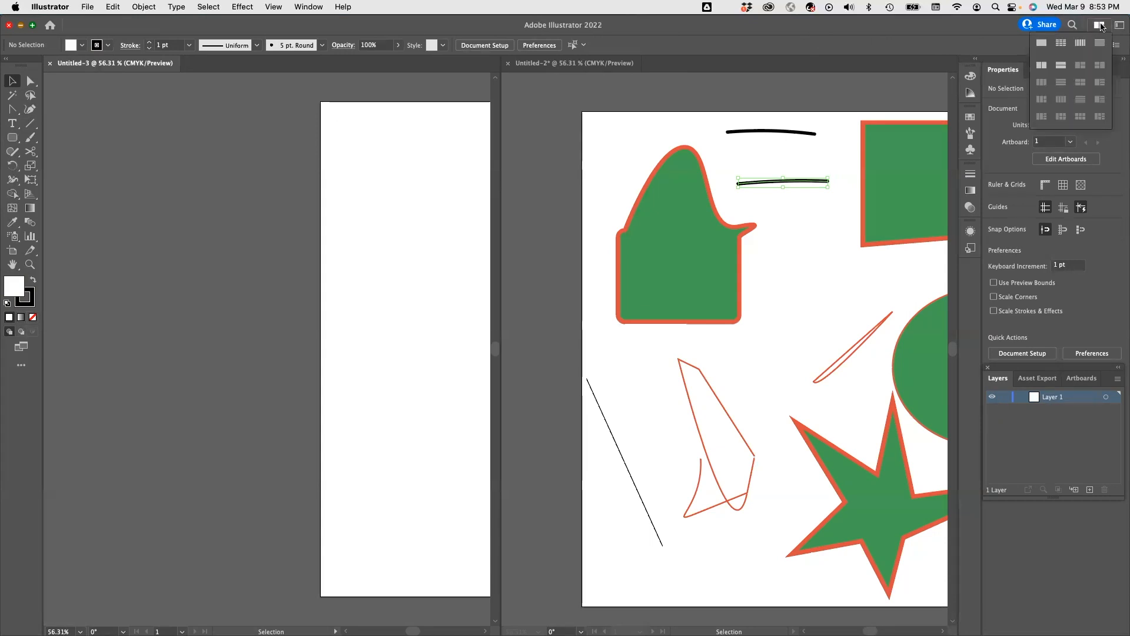
{"action": "left_click", "coordinate": [1042, 46]}
{"action": "left_click", "coordinate": [1099, 25]}
{"action": "left_click", "coordinate": [1041, 44]}
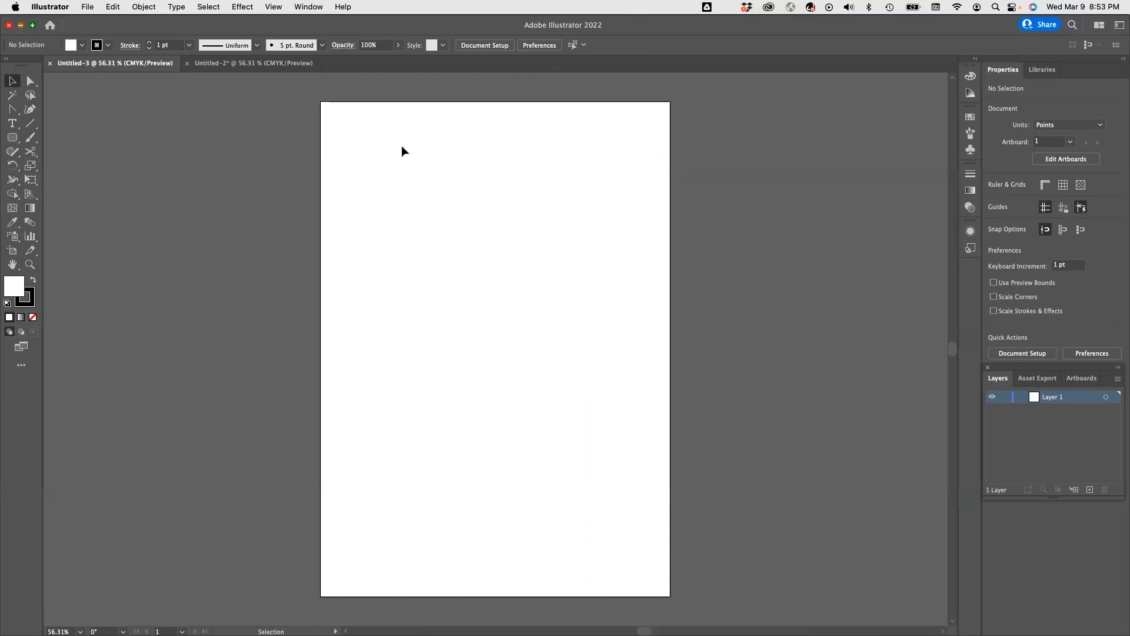
{"action": "left_click", "coordinate": [18, 140]}
{"action": "left_click", "coordinate": [19, 141]}
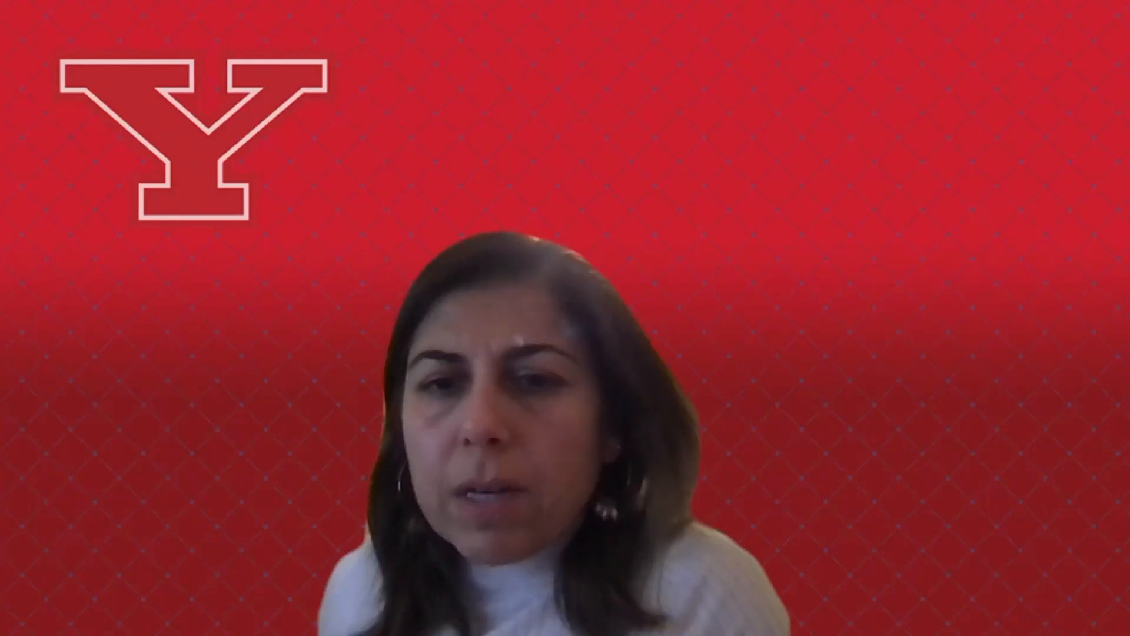